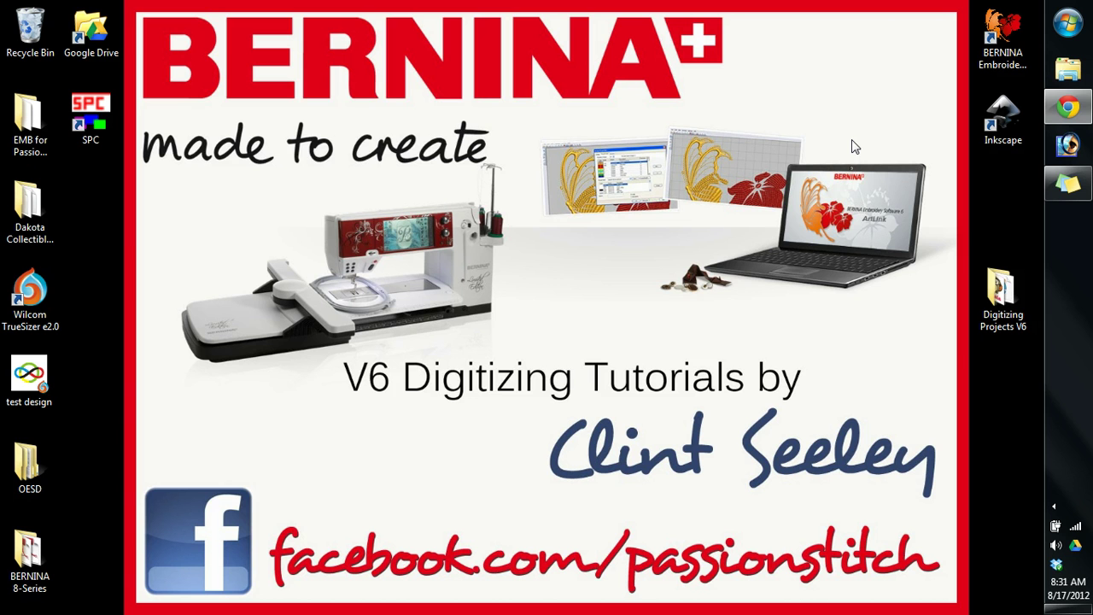
Launch Inkscape from its desktop shortcut
{"action": "double_click", "coordinate": [1013, 126]}
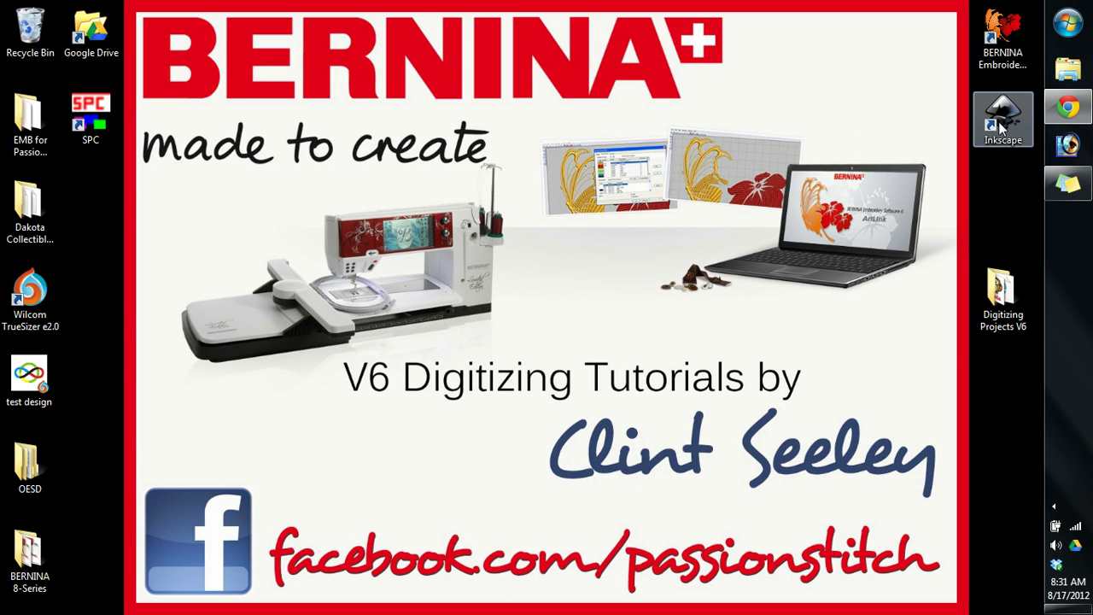
{"action": "double_click", "coordinate": [1005, 127]}
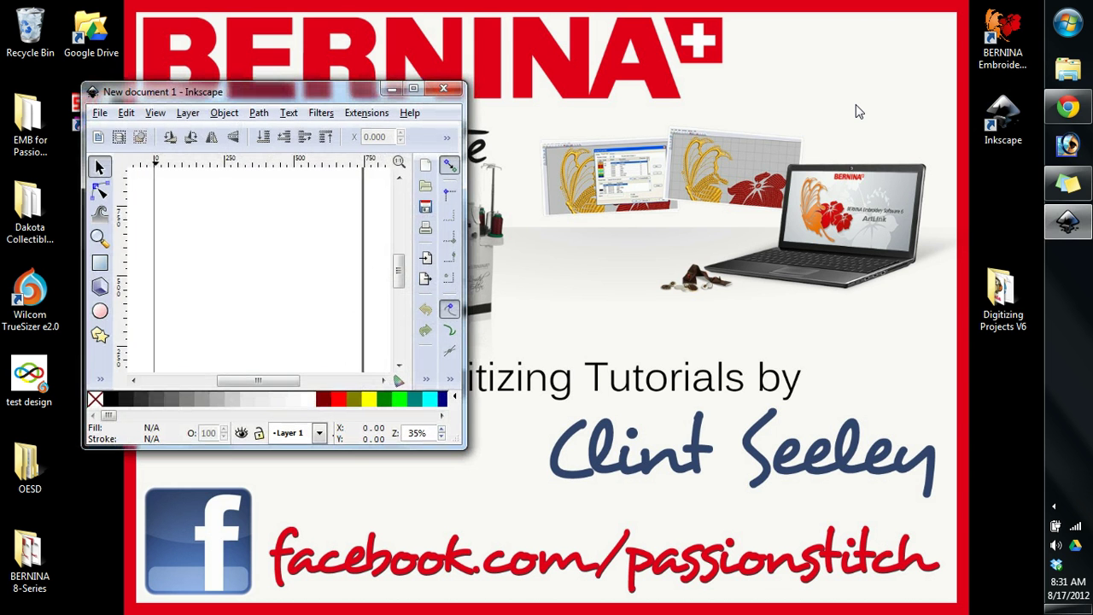
Maximize the Inkscape window so the blank document fills the screen
{"action": "left_click", "coordinate": [414, 89]}
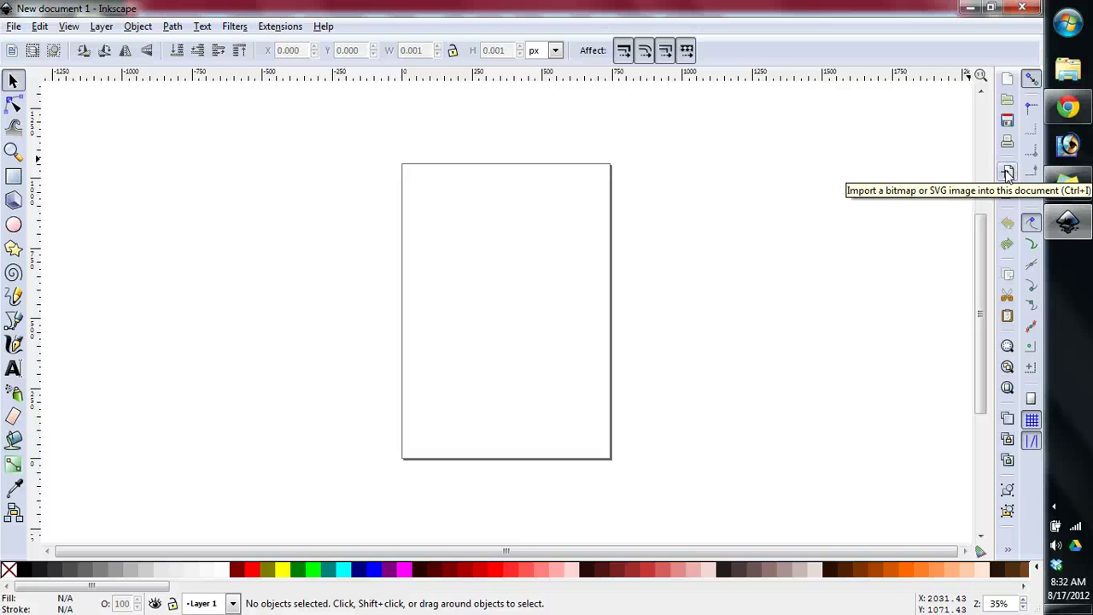
Import the 'owl for digitizing' SVG from Digitizing Projects V6 onto the page
{"action": "left_click", "coordinate": [1008, 173]}
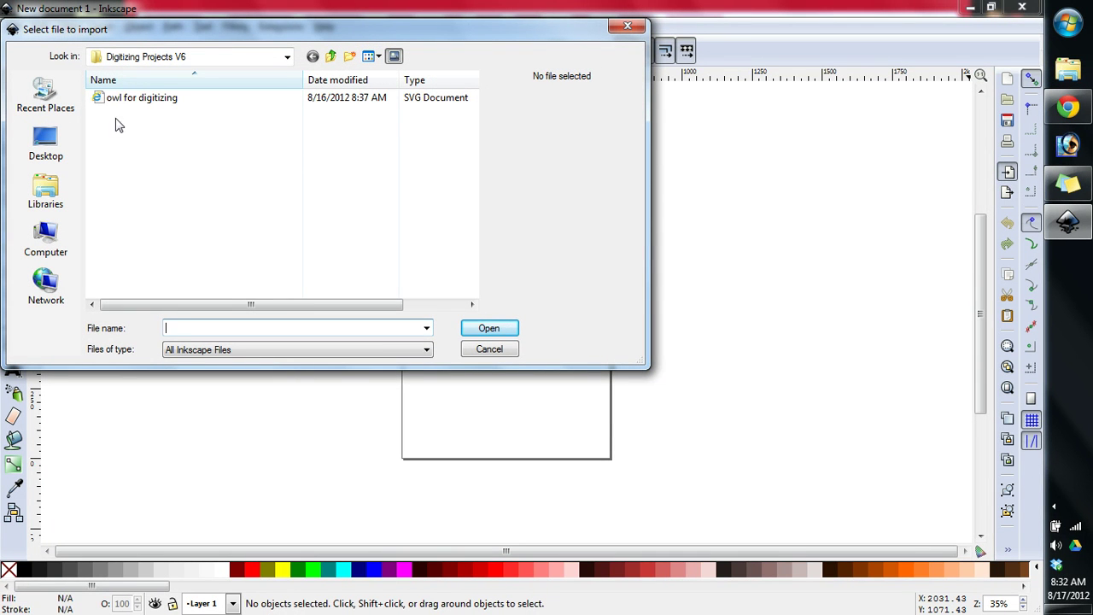
{"action": "left_click", "coordinate": [137, 101]}
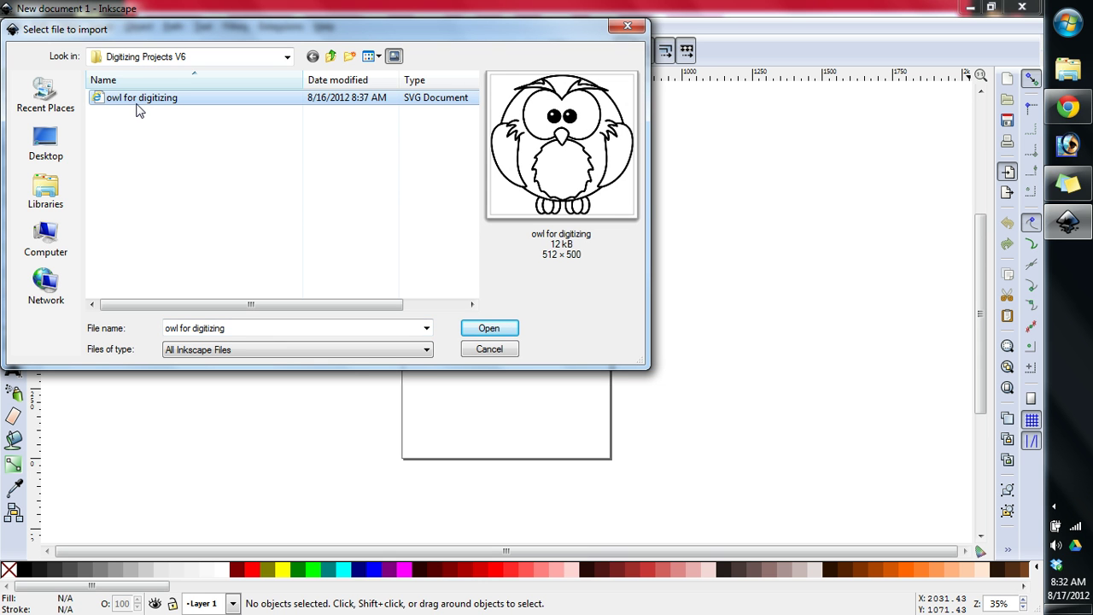
{"action": "left_click", "coordinate": [142, 60]}
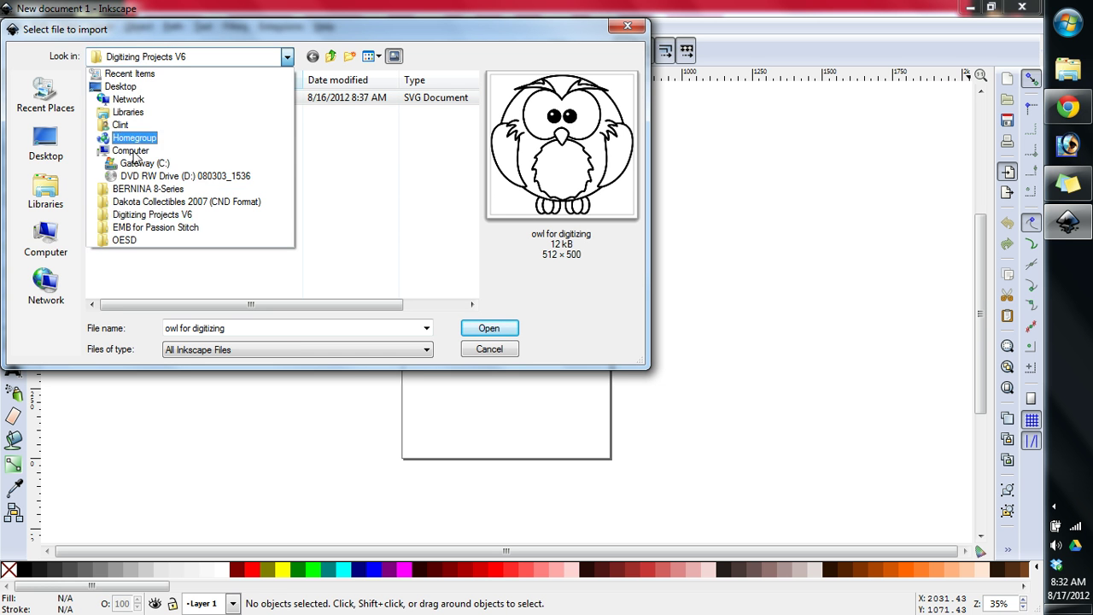
{"action": "left_click", "coordinate": [147, 60]}
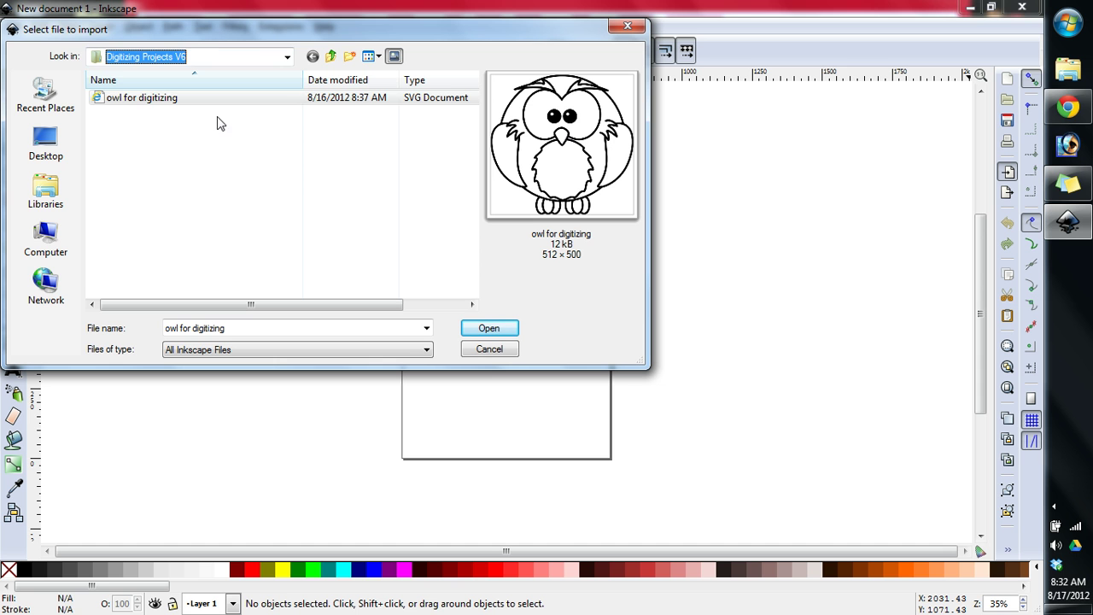
{"action": "left_click", "coordinate": [143, 100]}
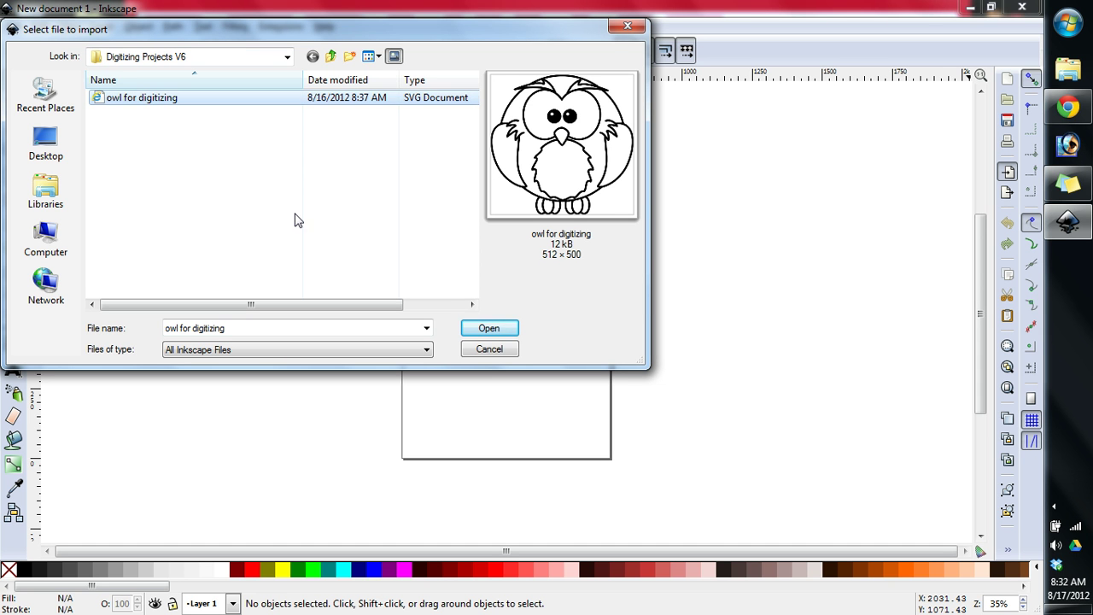
{"action": "left_click", "coordinate": [489, 328]}
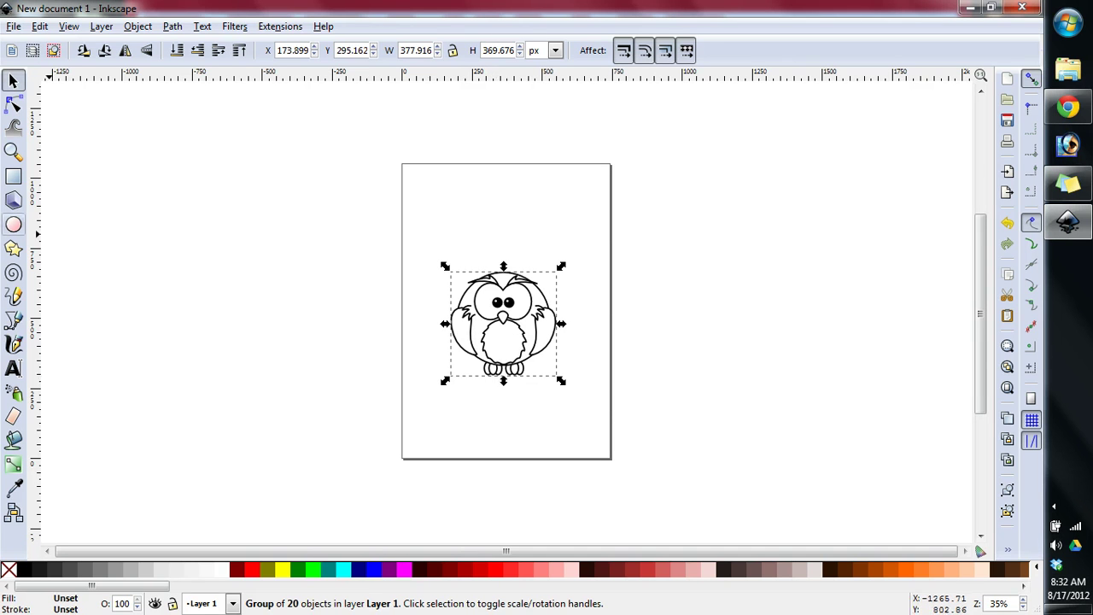
Zoom in on the owl to about 140% and recentre it on the canvas
{"action": "left_click", "coordinate": [13, 152]}
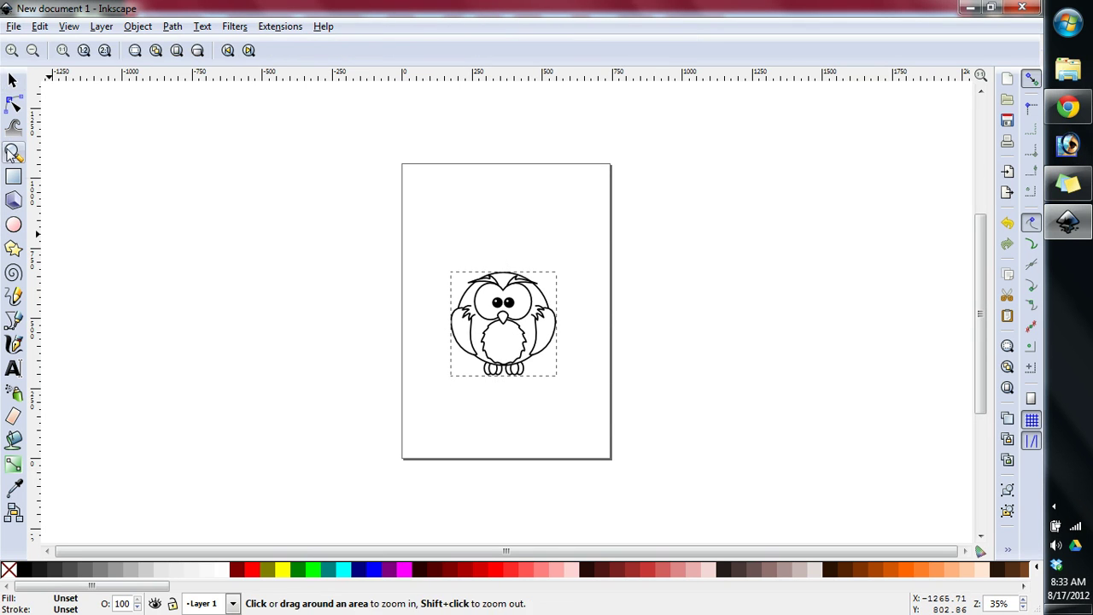
{"action": "left_click", "coordinate": [514, 339]}
{"action": "left_click", "coordinate": [515, 338]}
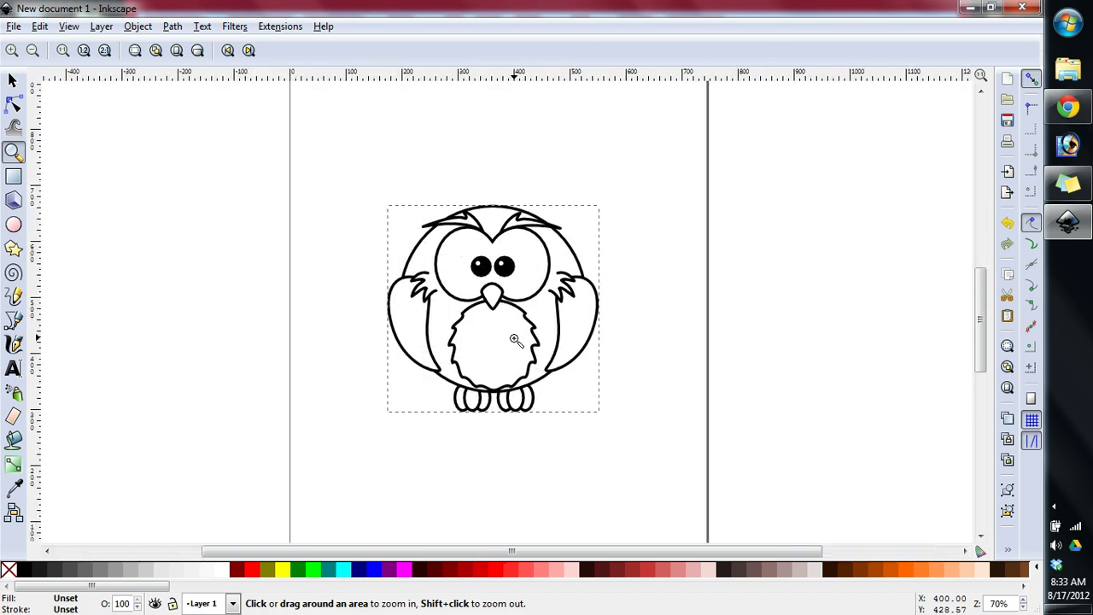
{"action": "left_click", "coordinate": [515, 339]}
{"action": "left_click", "coordinate": [515, 339]}
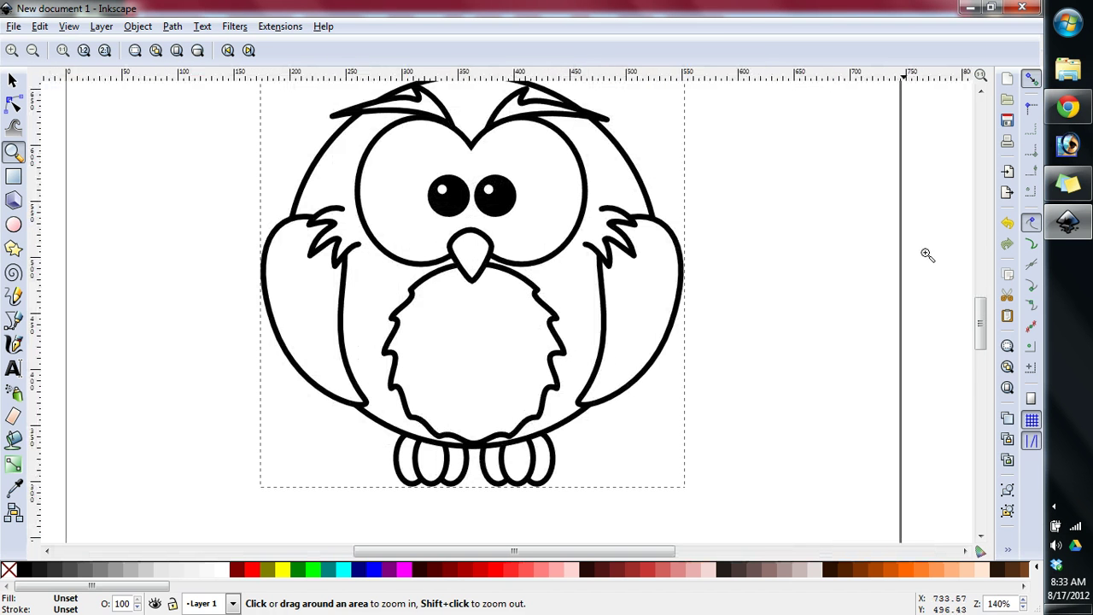
{"action": "left_click_drag", "start_coordinate": [984, 338], "coordinate": [984, 334]}
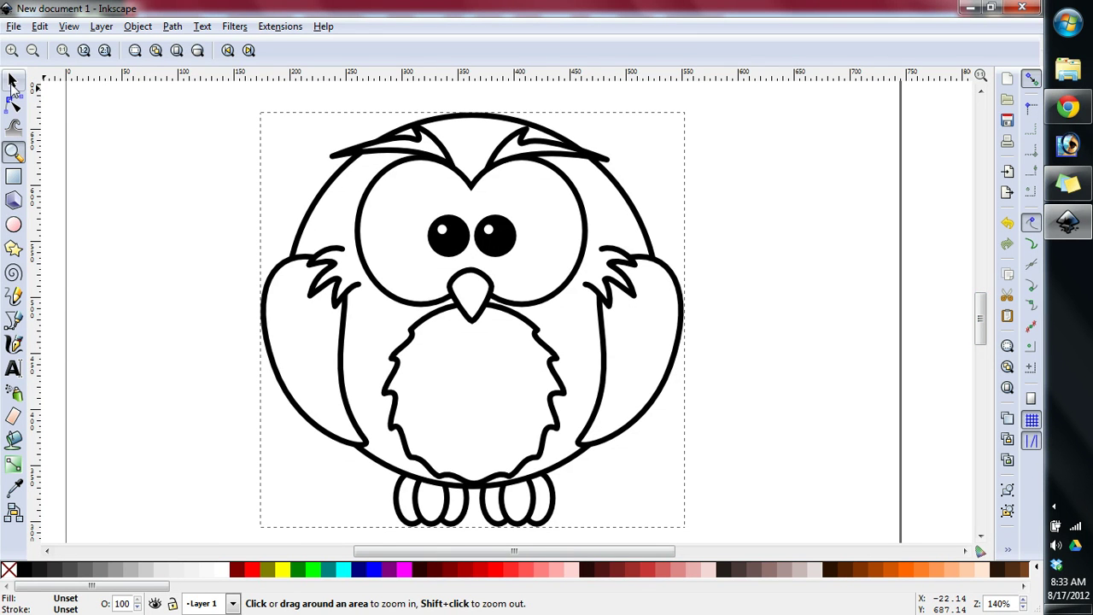
Ungroup the owl group into its 20 separate paths via the right-click menu
{"action": "left_click", "coordinate": [12, 81]}
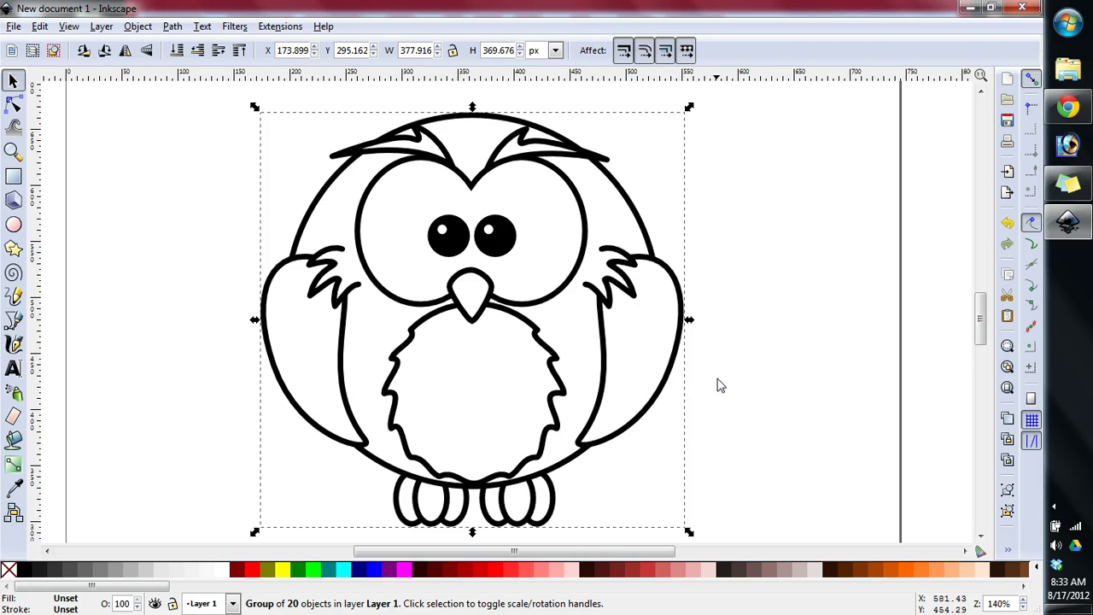
{"action": "right_click", "coordinate": [390, 245]}
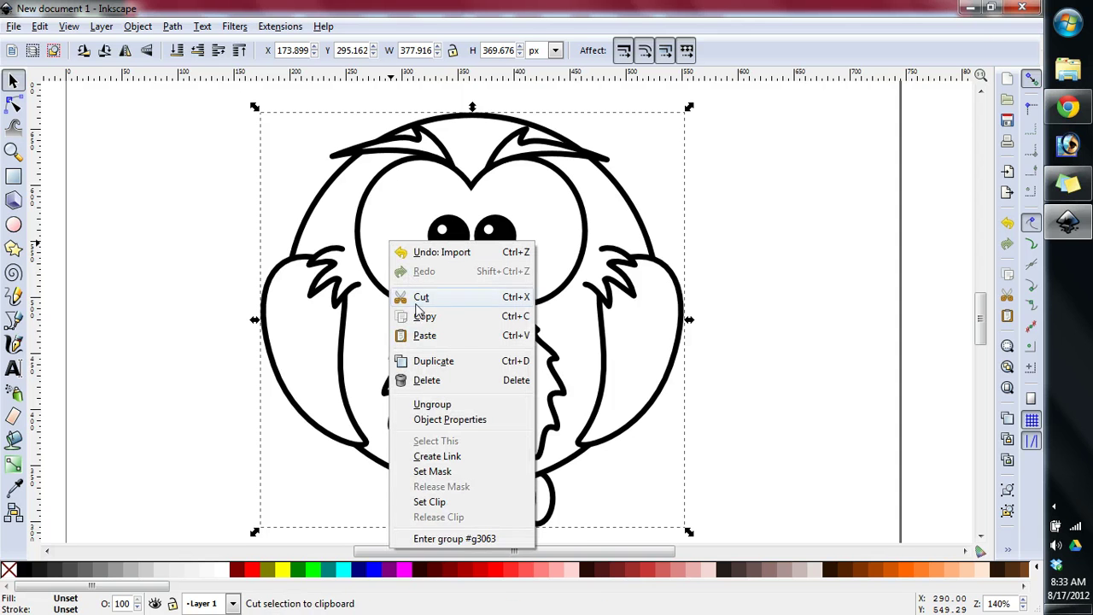
{"action": "left_click", "coordinate": [432, 405]}
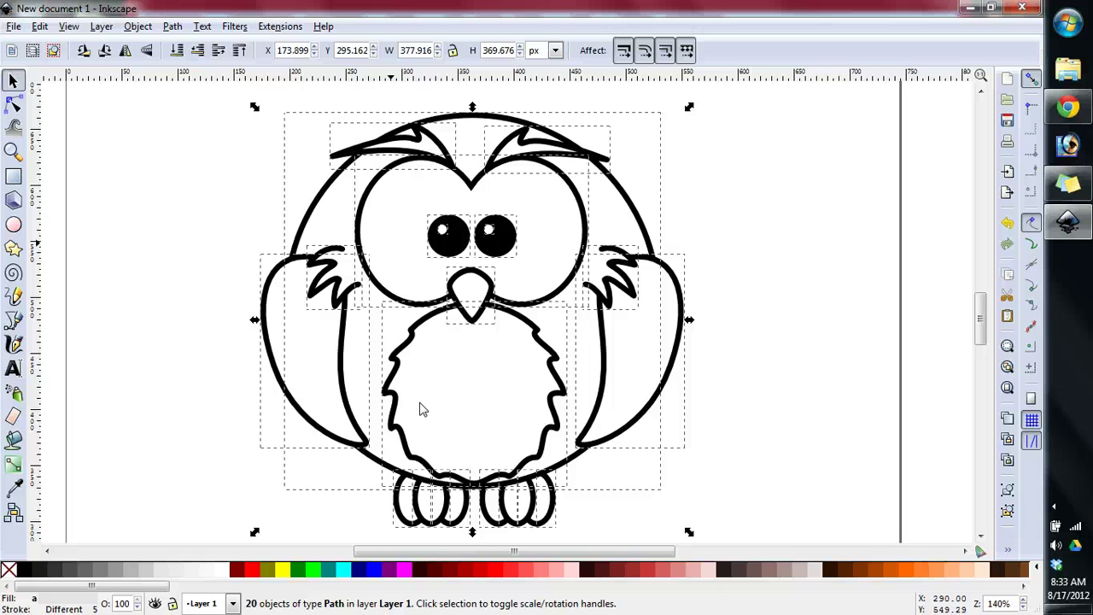
Fill both wings light red #D35F5F and the body red #C83737
{"action": "left_click", "coordinate": [158, 333]}
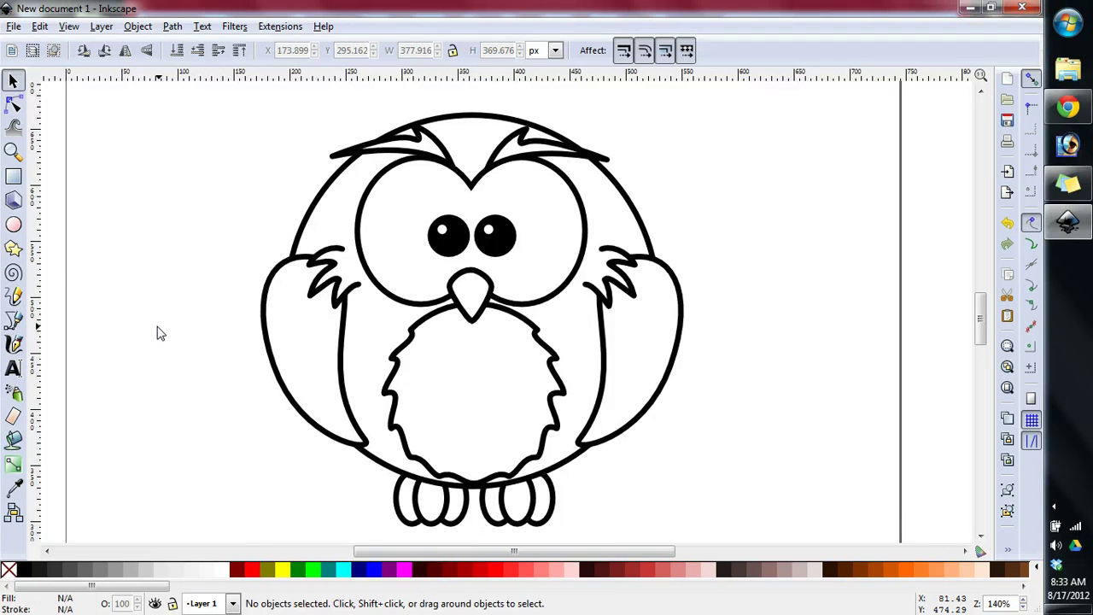
{"action": "left_click", "coordinate": [299, 320]}
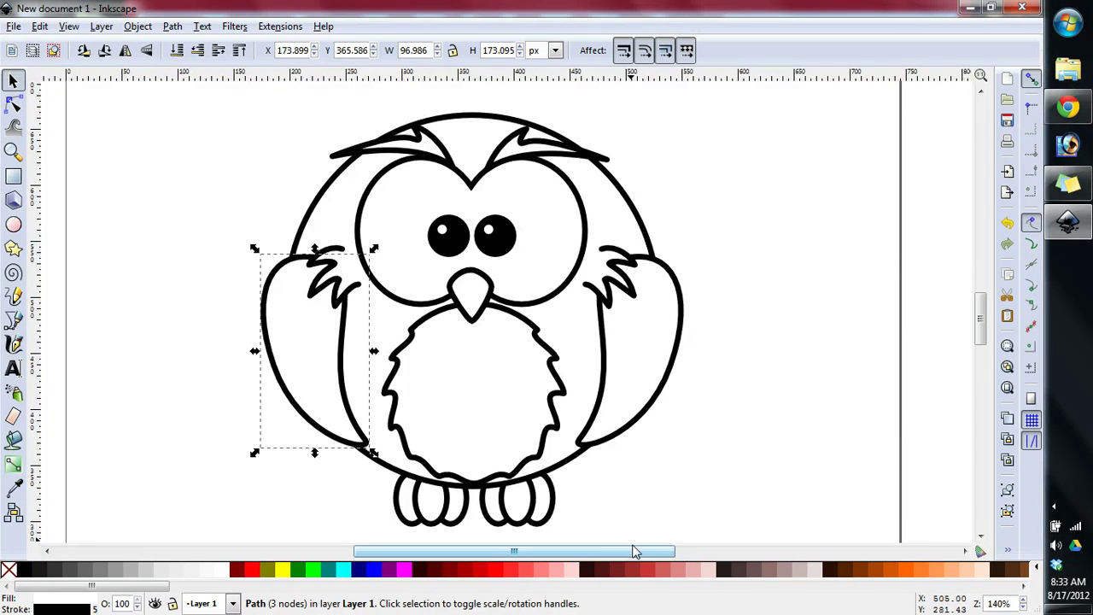
{"action": "left_click", "coordinate": [649, 575]}
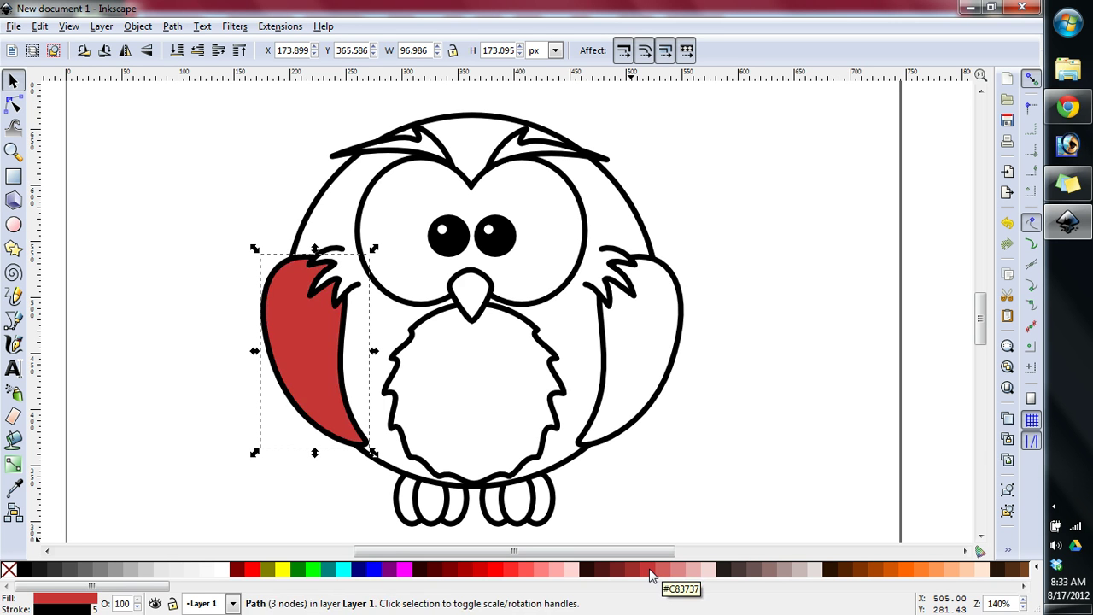
{"action": "left_click", "coordinate": [663, 572]}
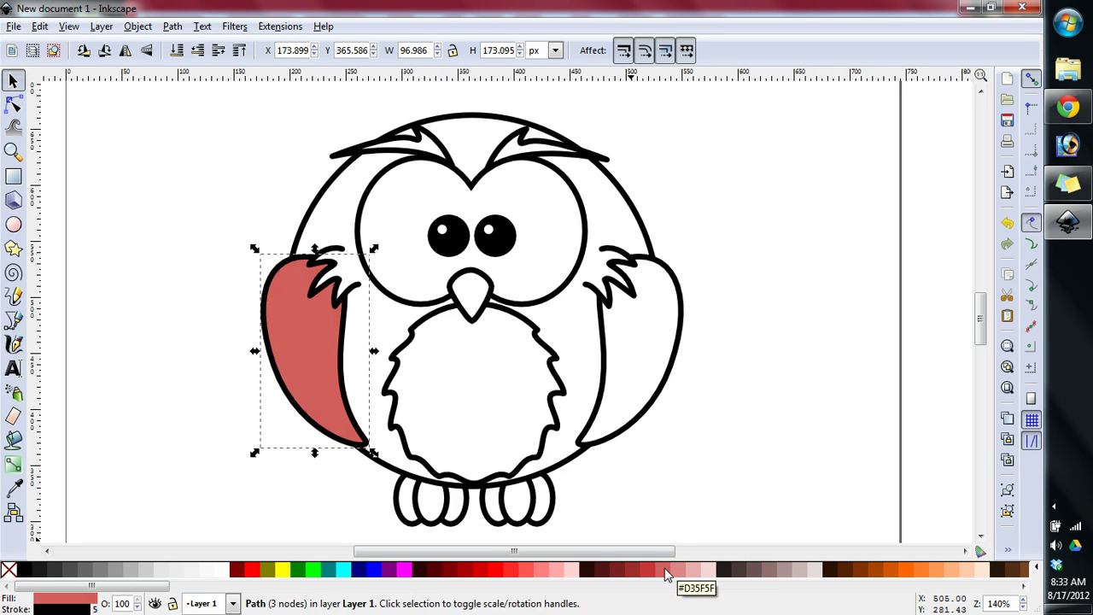
{"action": "left_click", "coordinate": [649, 351]}
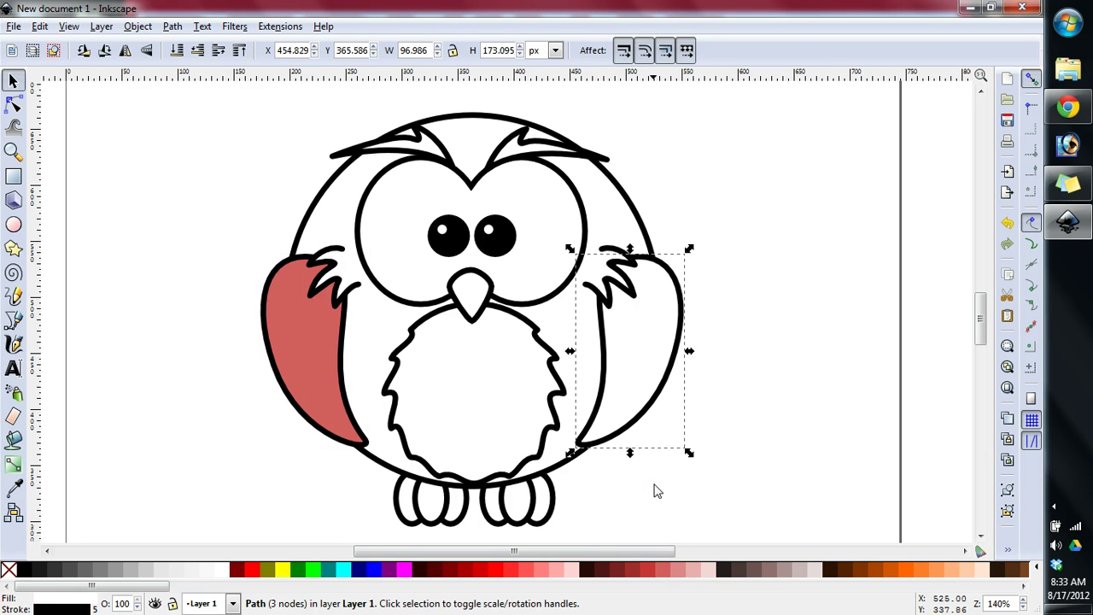
{"action": "left_click", "coordinate": [659, 574]}
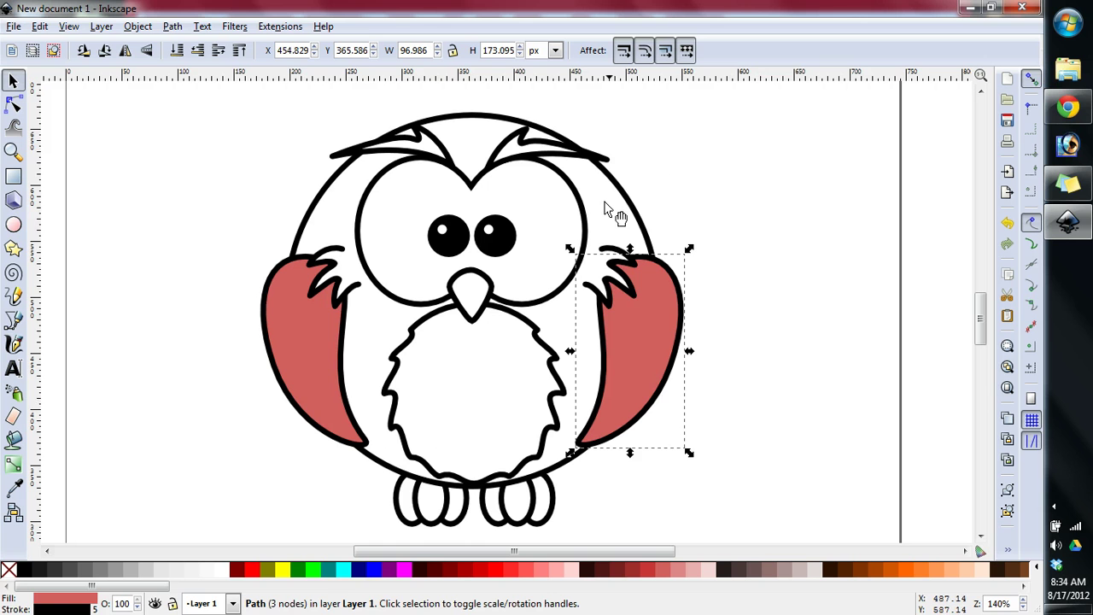
{"action": "left_click", "coordinate": [594, 430]}
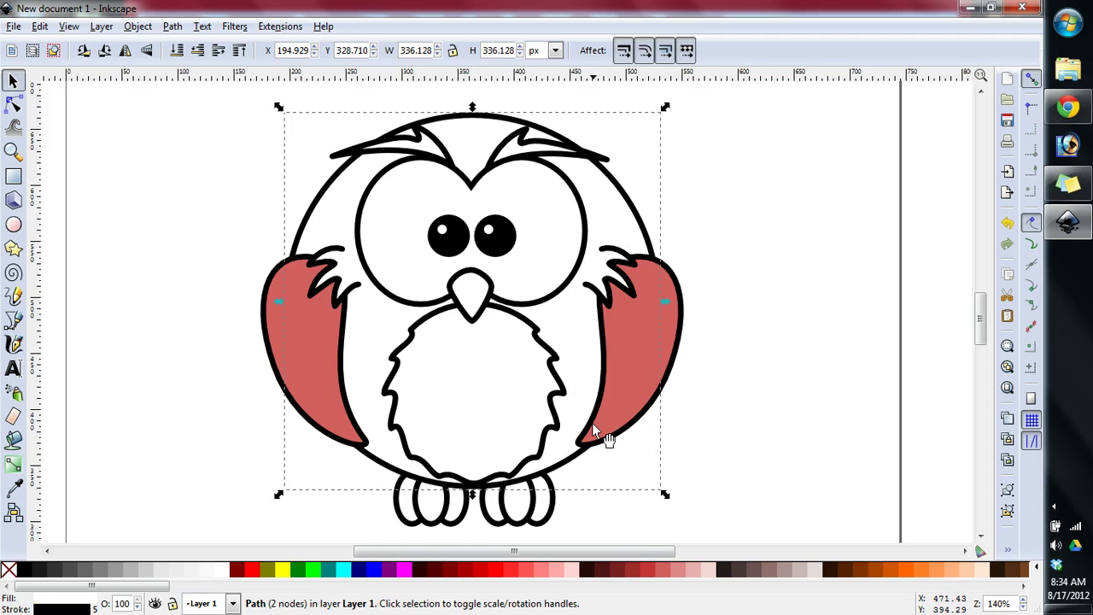
{"action": "left_click", "coordinate": [637, 569]}
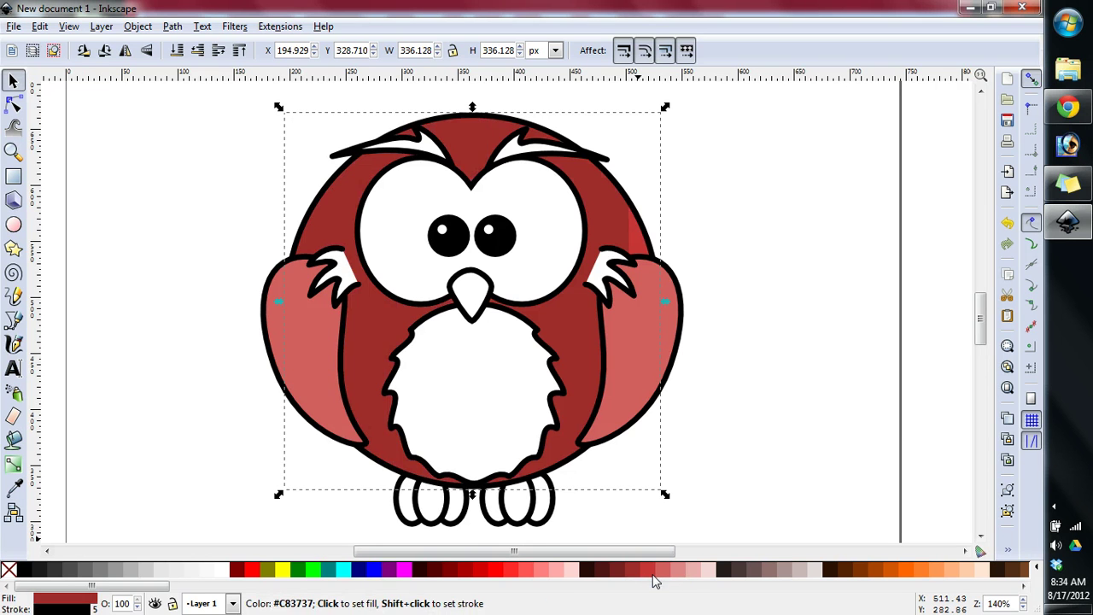
{"action": "left_click", "coordinate": [649, 571]}
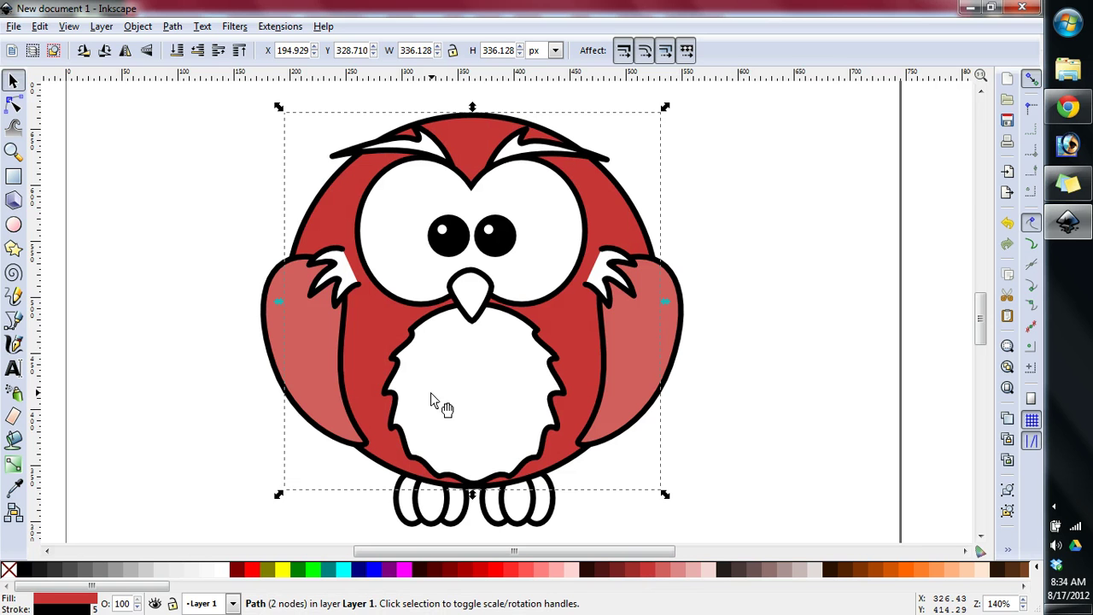
Fill the belly light pink and make the right wing feathers and both eyebrow tufts pink
{"action": "left_click", "coordinate": [448, 405]}
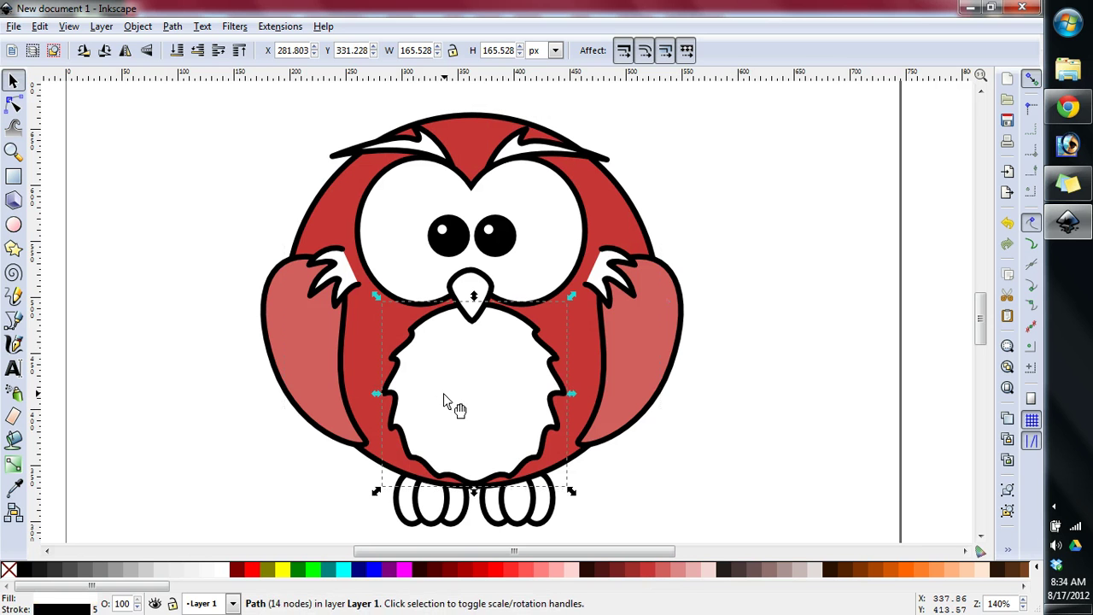
{"action": "left_click", "coordinate": [696, 571]}
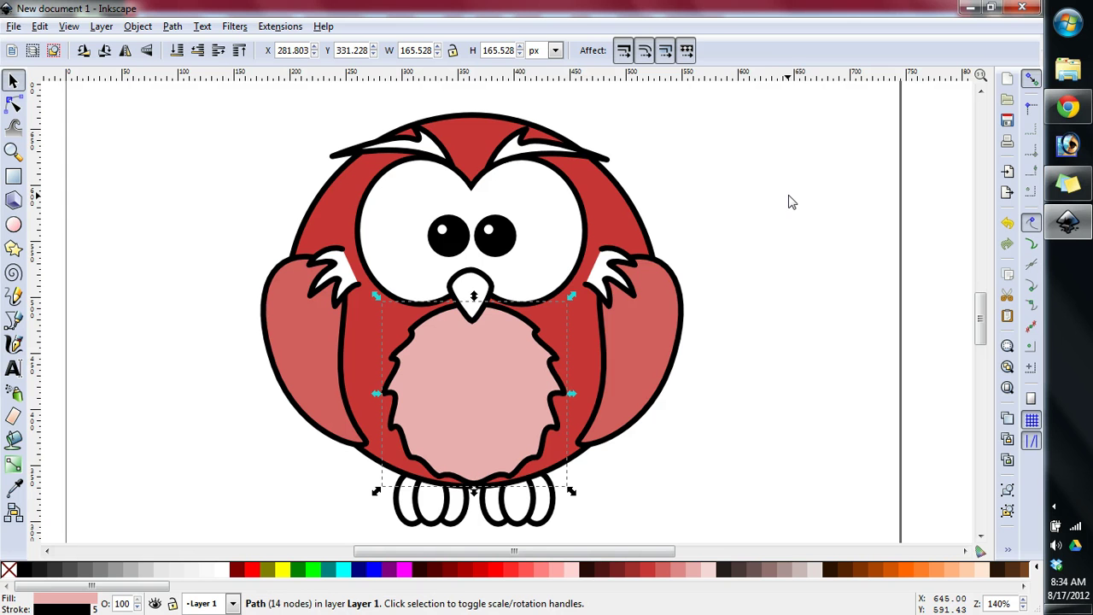
{"action": "left_click", "coordinate": [597, 279]}
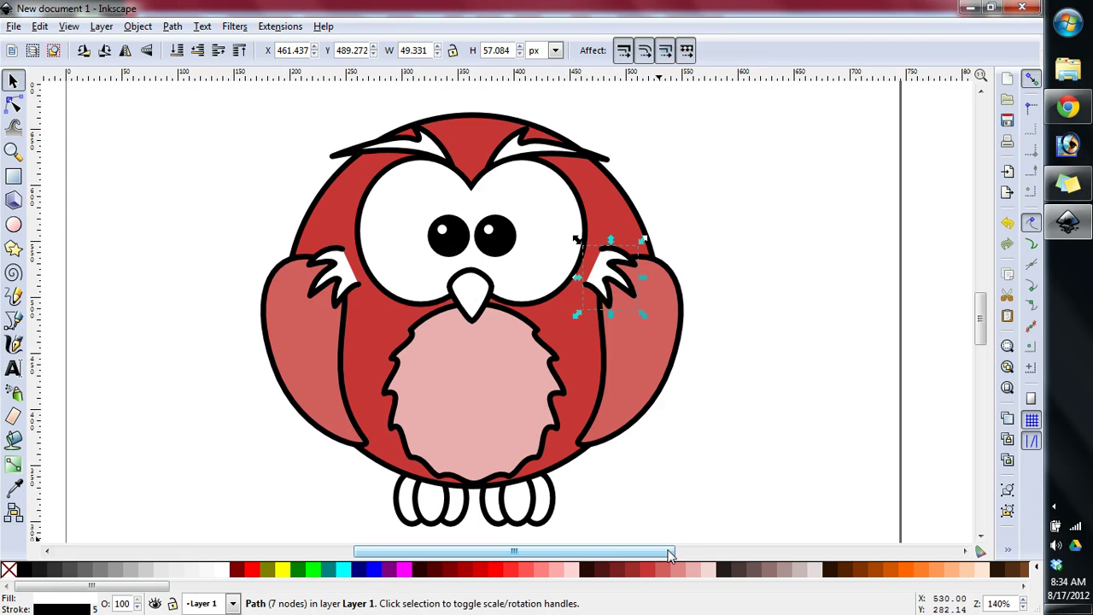
{"action": "left_click", "coordinate": [680, 575]}
{"action": "left_click", "coordinate": [529, 166]}
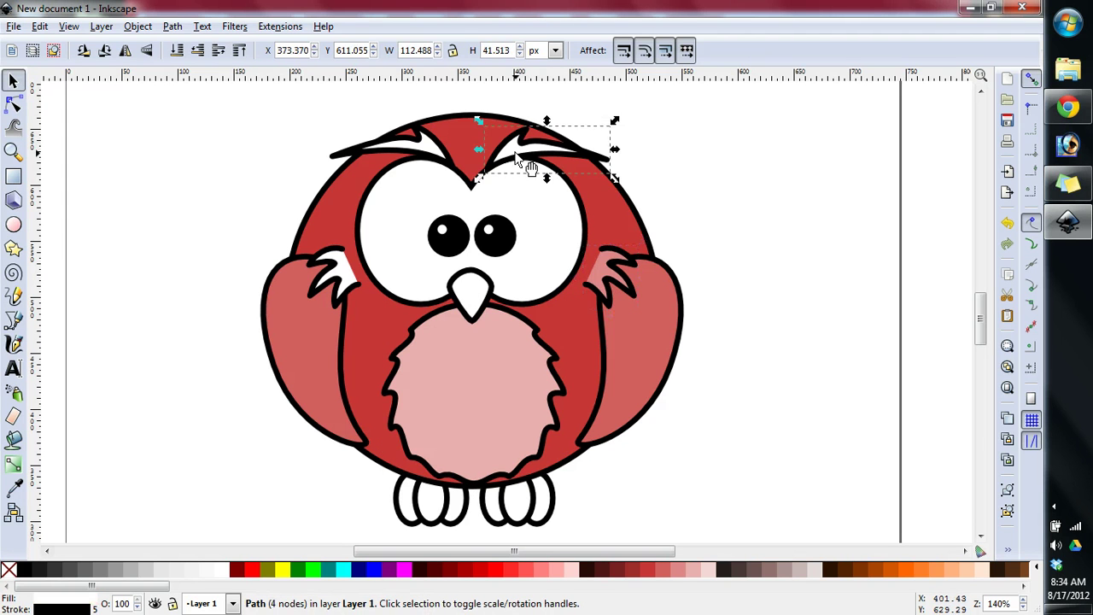
{"action": "left_click", "coordinate": [680, 575]}
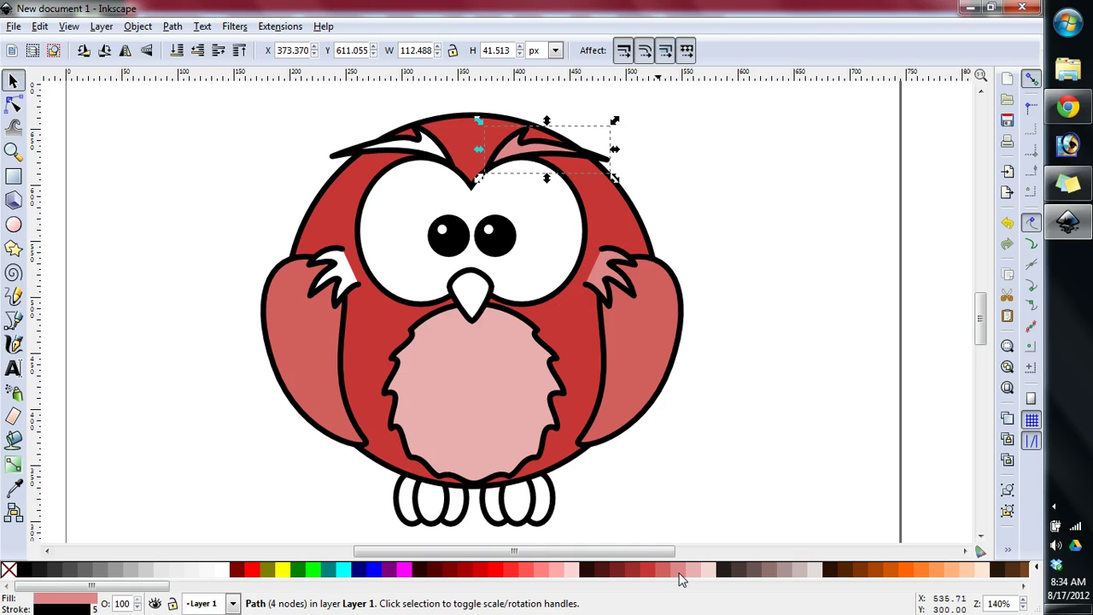
{"action": "left_click", "coordinate": [438, 164]}
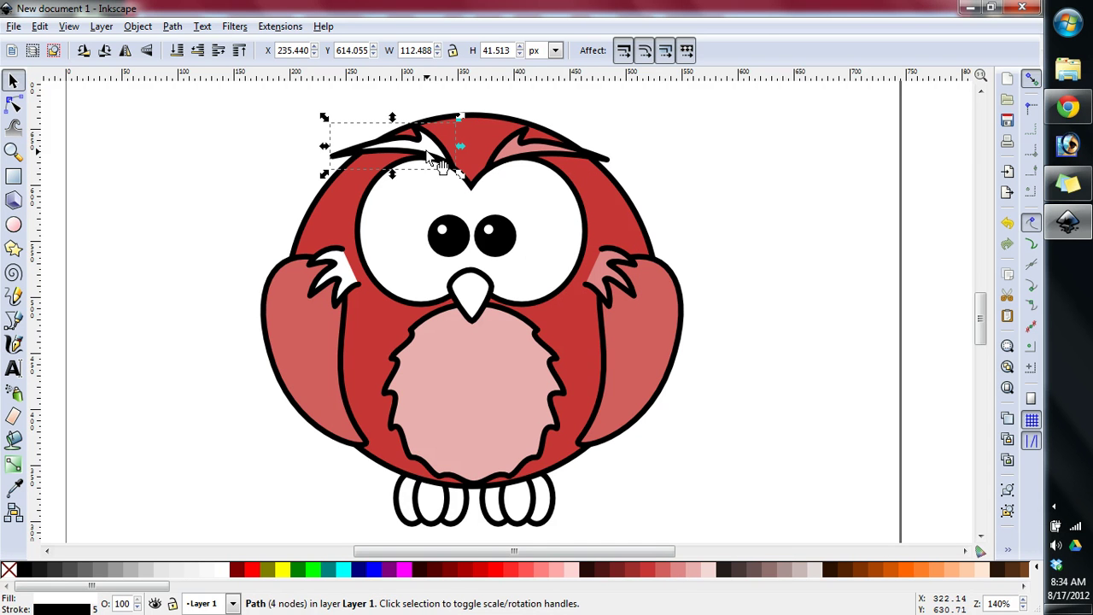
{"action": "left_click", "coordinate": [680, 584]}
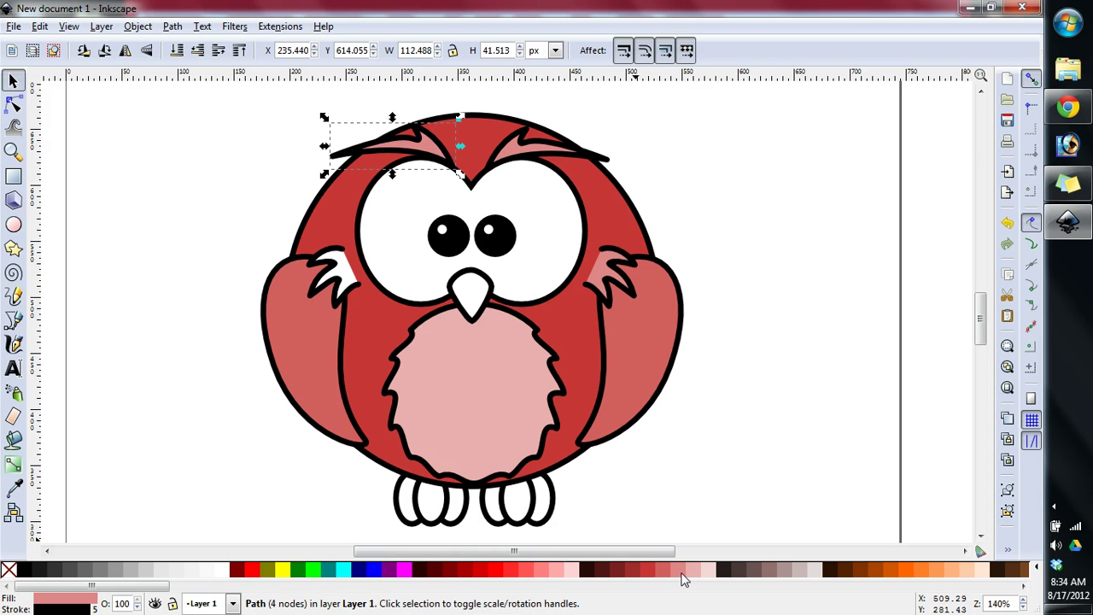
{"action": "left_click", "coordinate": [340, 276]}
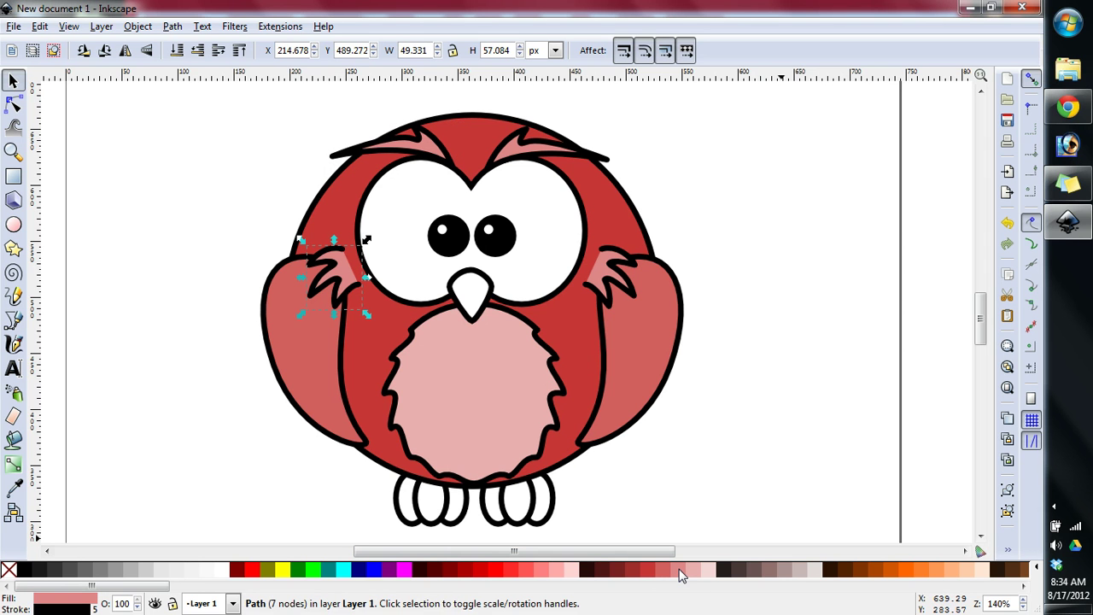
Colour the beak dark red and both feet red
{"action": "left_click", "coordinate": [466, 301]}
{"action": "left_click", "coordinate": [616, 570]}
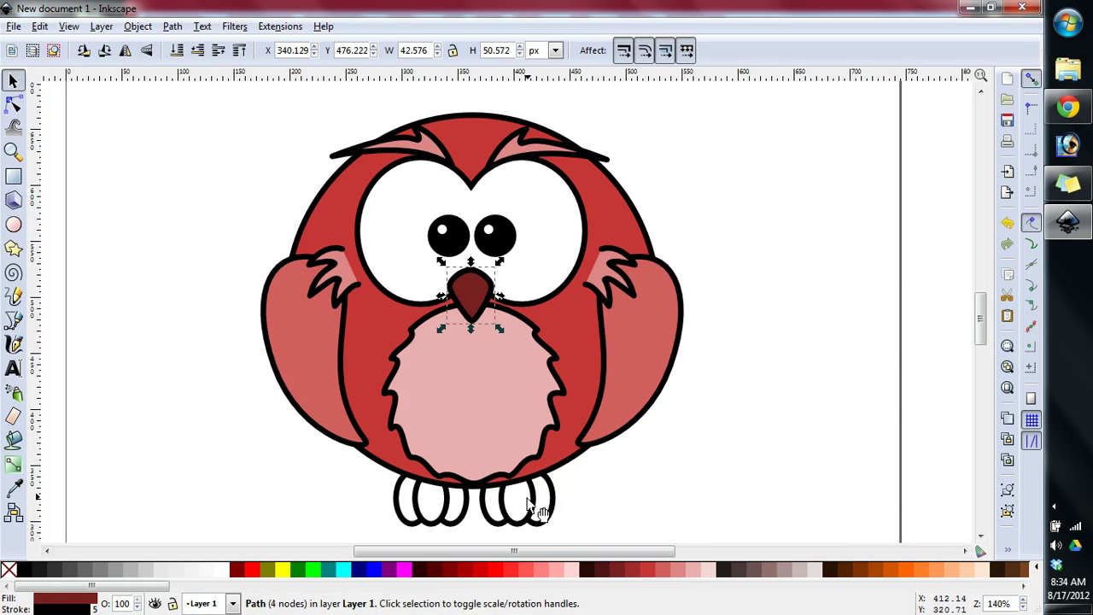
{"action": "left_click", "coordinate": [523, 504]}
{"action": "left_click", "coordinate": [655, 570]}
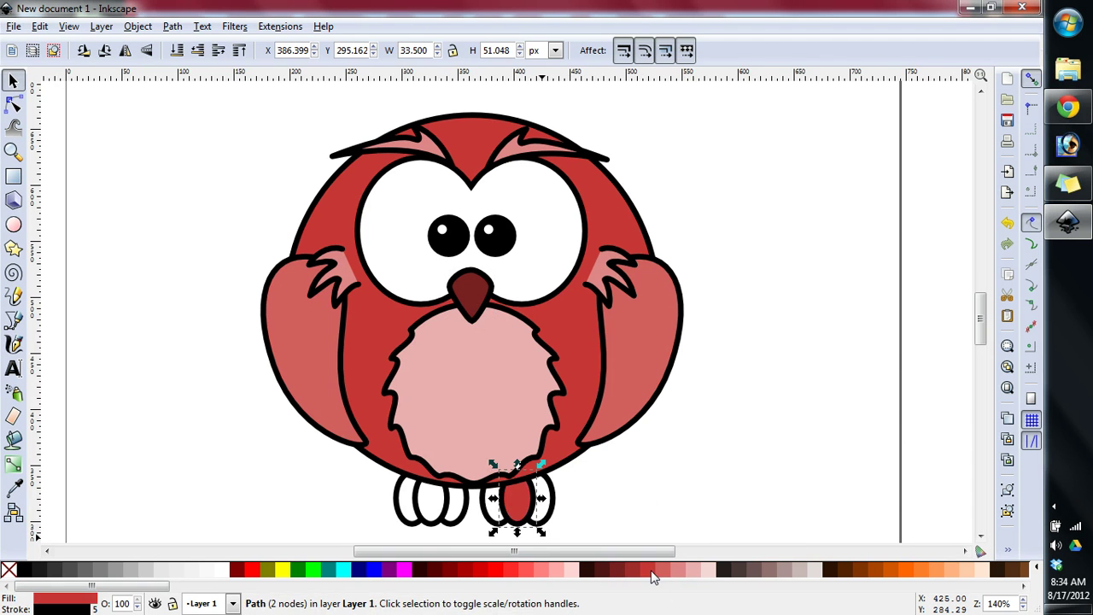
{"action": "left_click", "coordinate": [424, 508]}
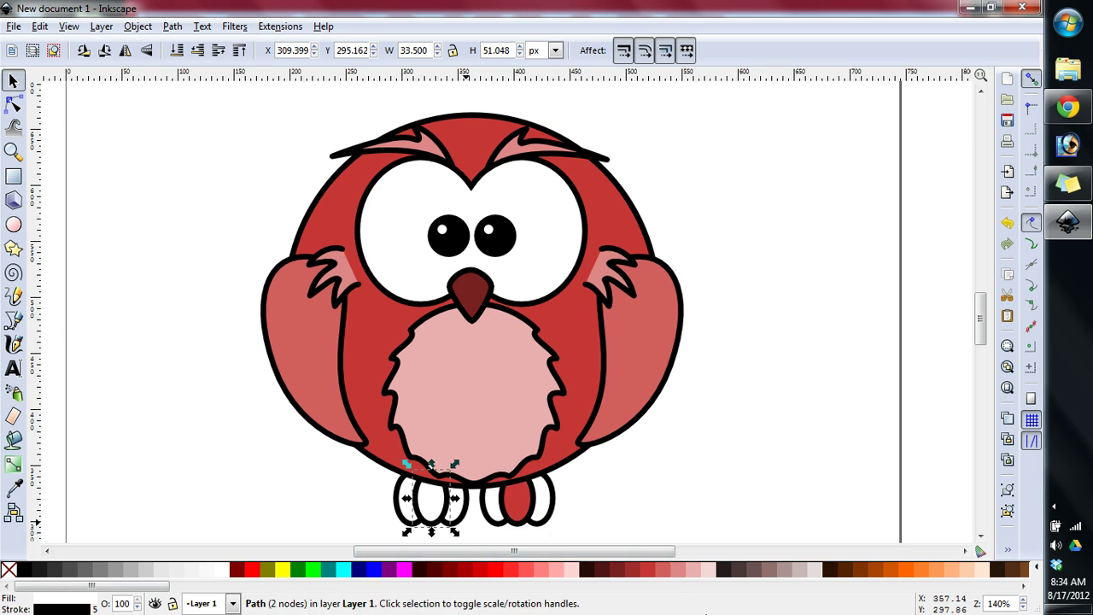
{"action": "left_click", "coordinate": [648, 572]}
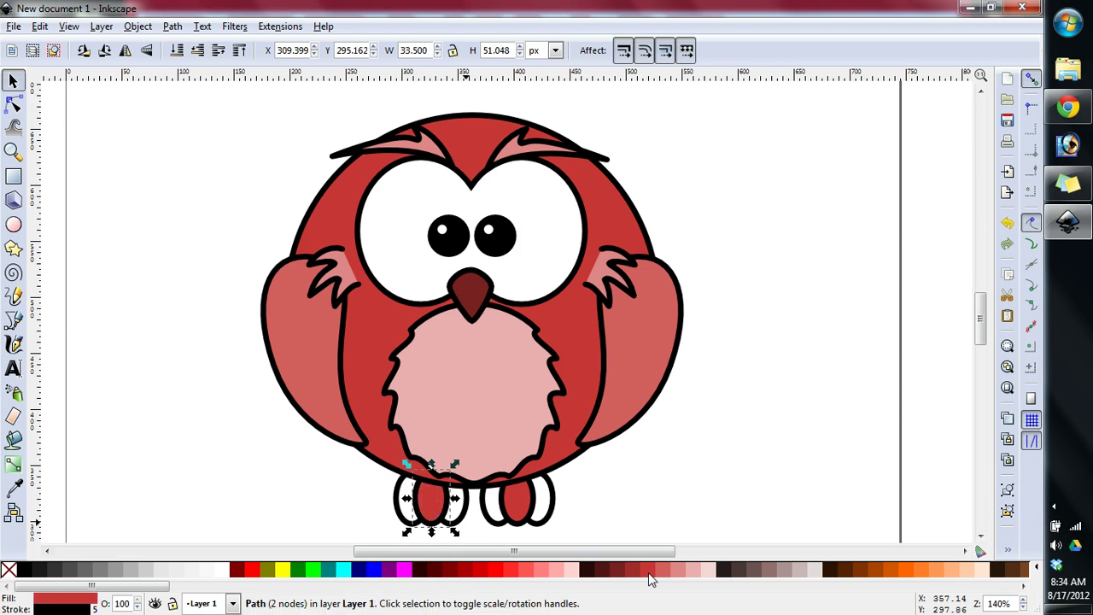
{"action": "left_click", "coordinate": [541, 502]}
{"action": "left_click", "coordinate": [598, 505]}
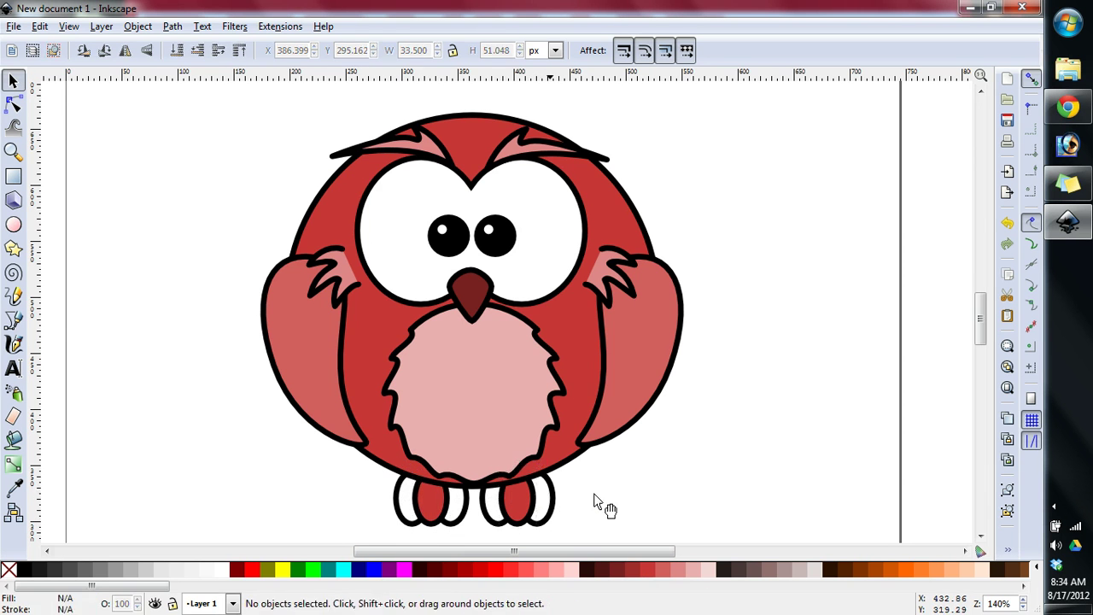
Turn the white toes on both feet pink, then clear the selection
{"action": "left_click", "coordinate": [555, 513]}
{"action": "left_click", "coordinate": [683, 571]}
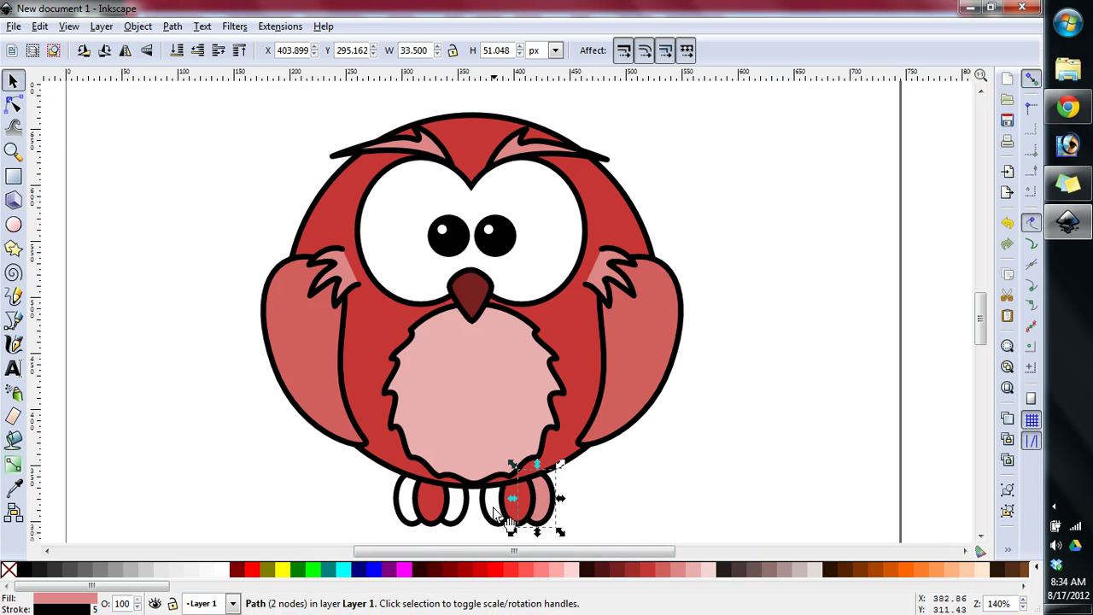
{"action": "left_click", "coordinate": [509, 521]}
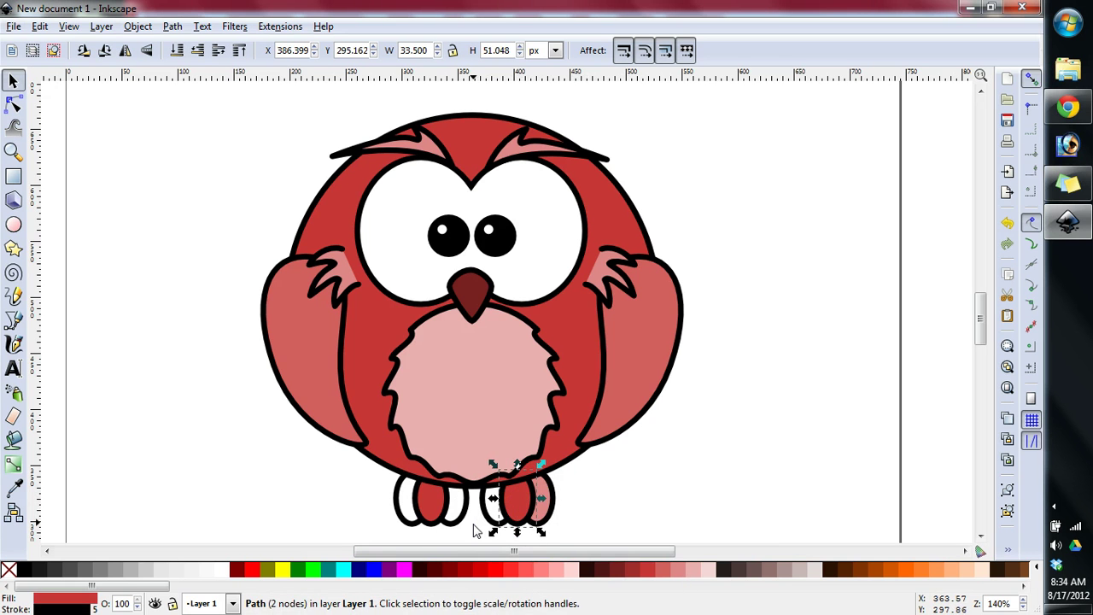
{"action": "key", "text": "Escape"}
{"action": "left_click", "coordinate": [494, 519]}
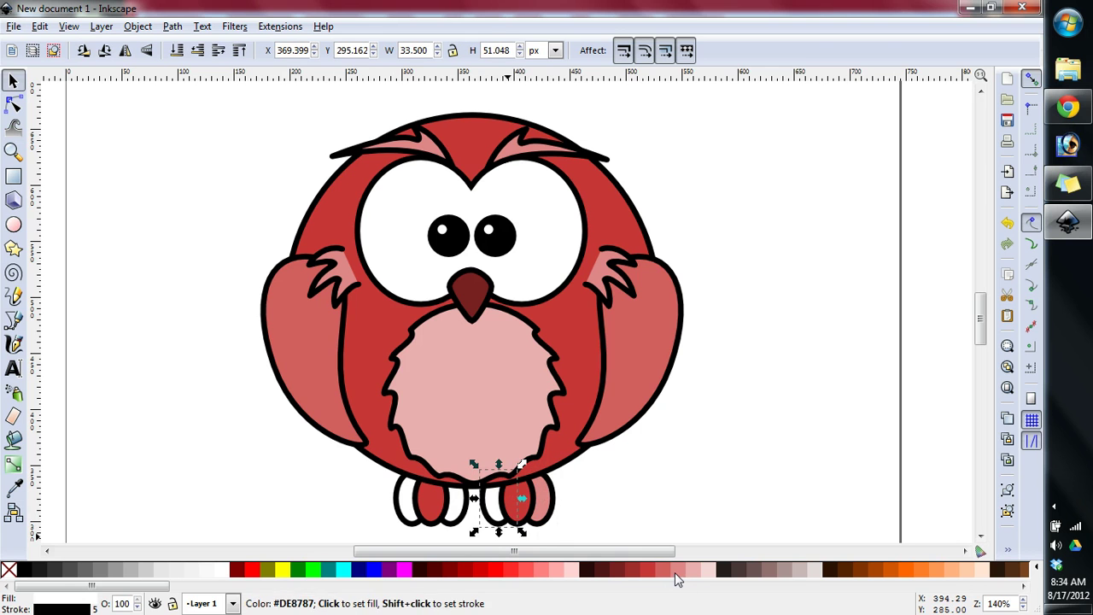
{"action": "left_click", "coordinate": [675, 571]}
{"action": "left_click", "coordinate": [451, 517]}
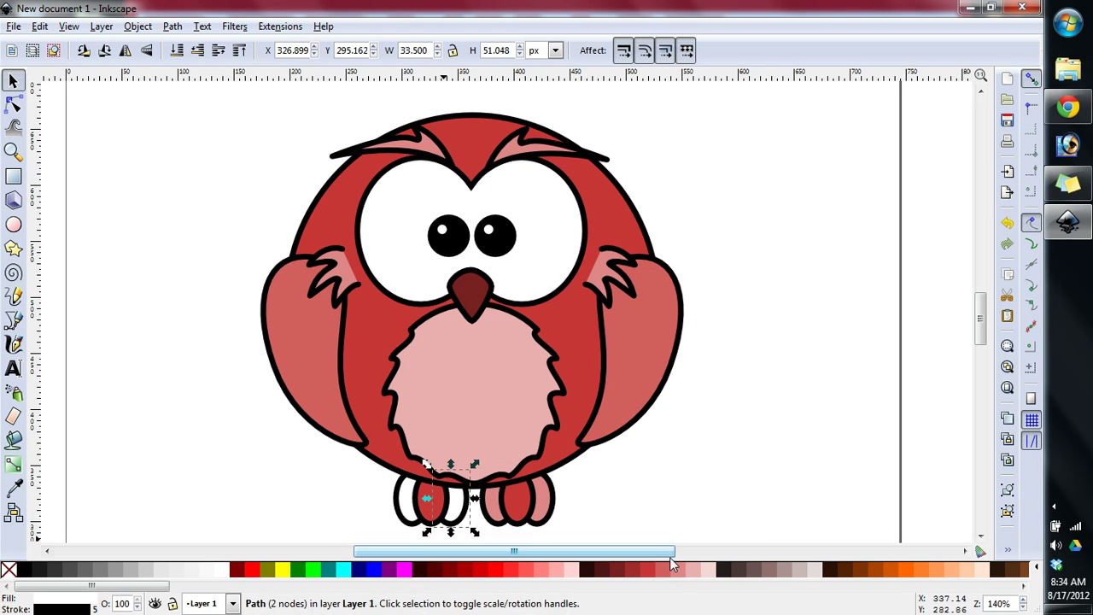
{"action": "left_click", "coordinate": [405, 508]}
{"action": "left_click", "coordinate": [680, 571]}
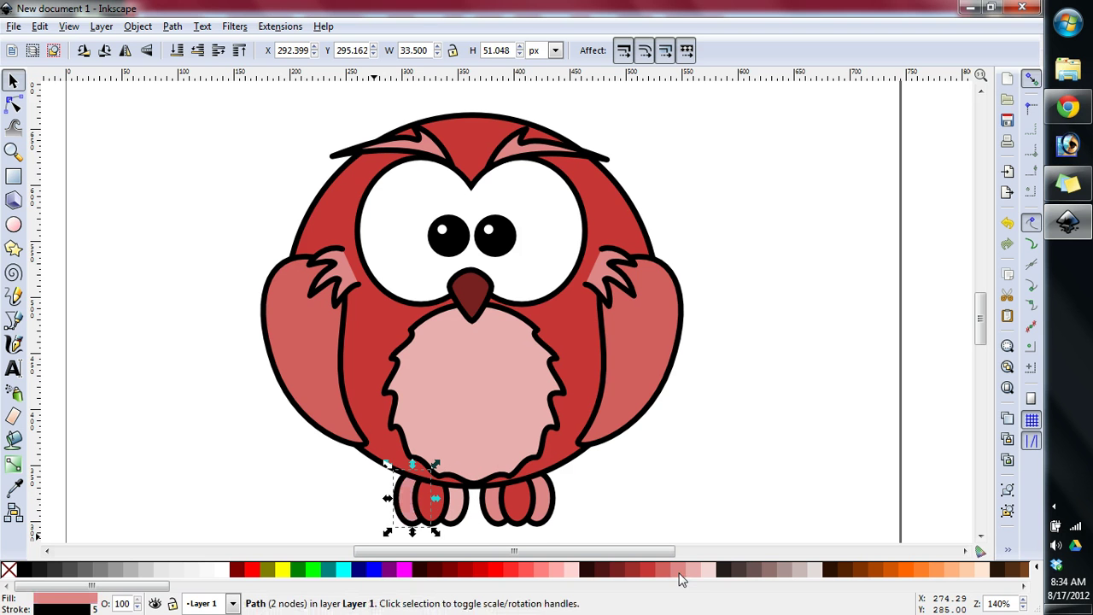
{"action": "left_click", "coordinate": [543, 220]}
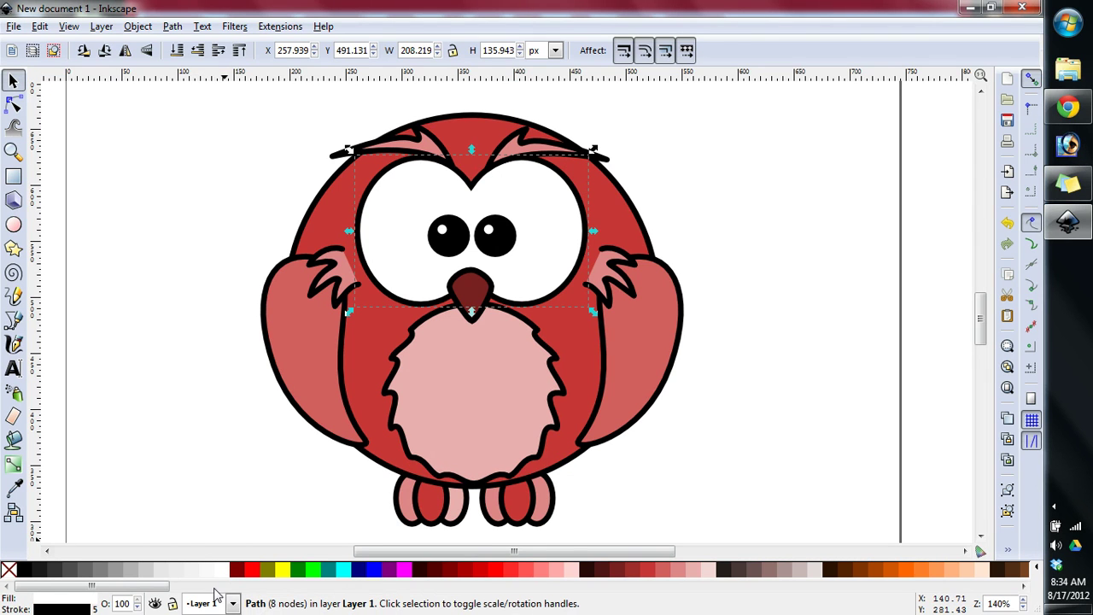
{"action": "left_click", "coordinate": [191, 316]}
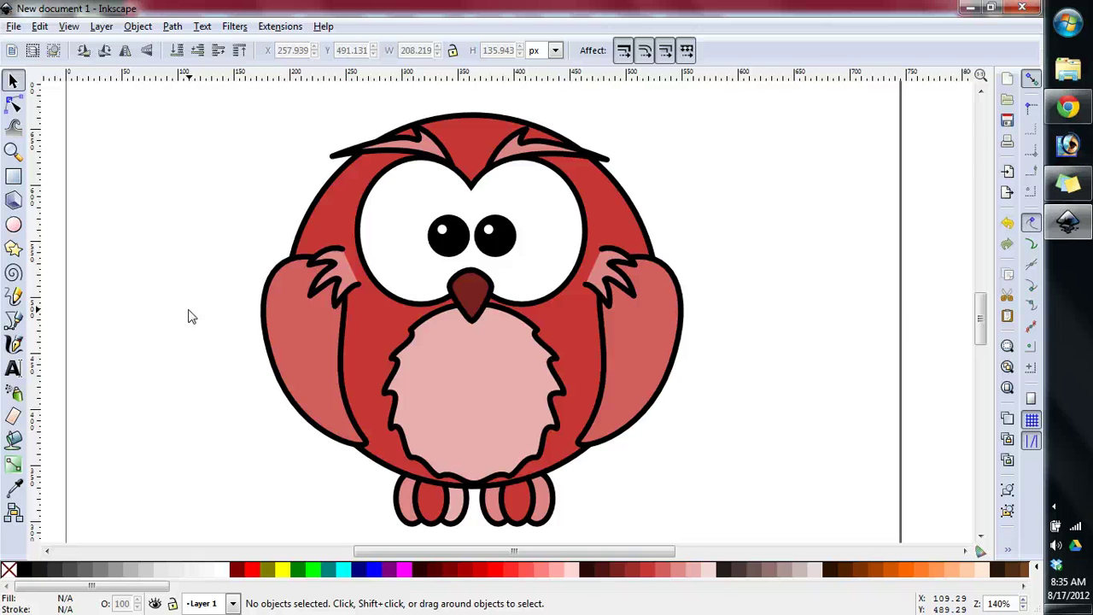
Choose File > Save As for the recoloured owl drawing
{"action": "left_click", "coordinate": [14, 26]}
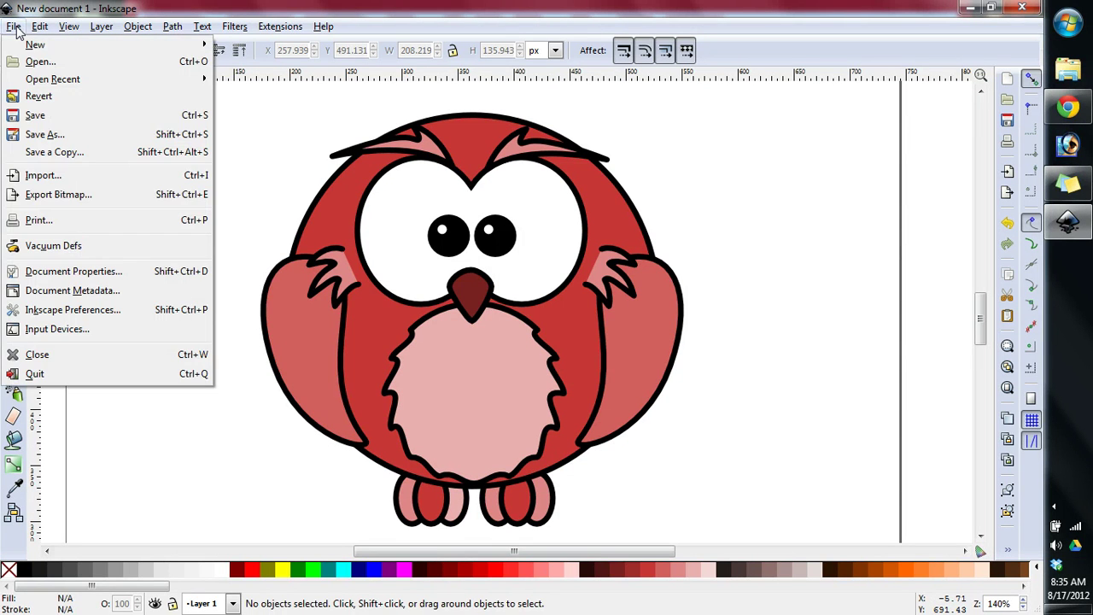
{"action": "left_click", "coordinate": [45, 137]}
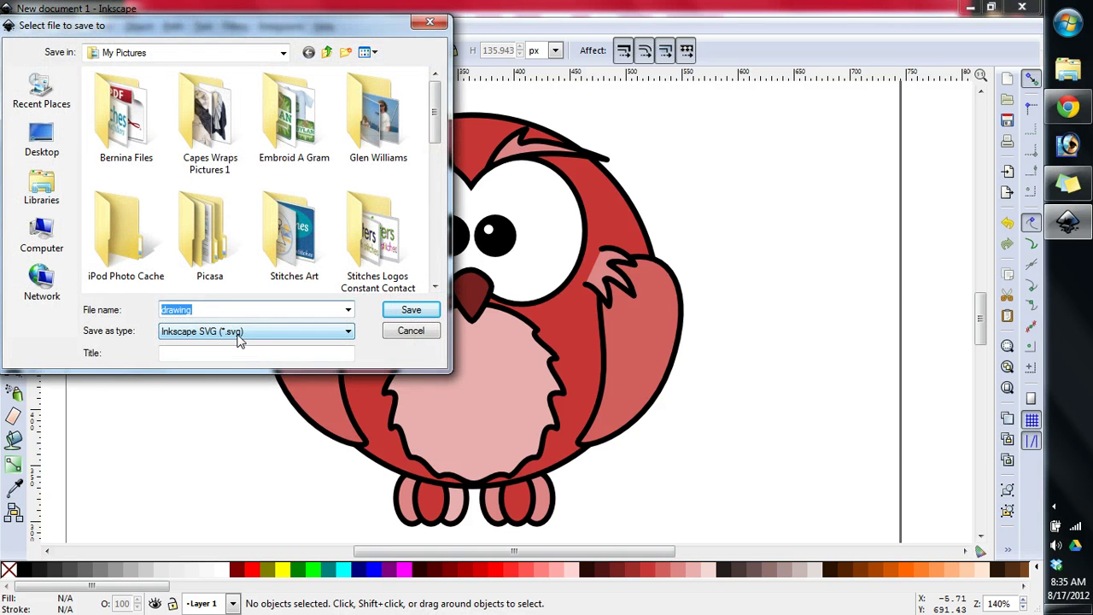
Save as Enhanced Metafile (*.emf) with the file name 'owl emf'
{"action": "left_click", "coordinate": [218, 338]}
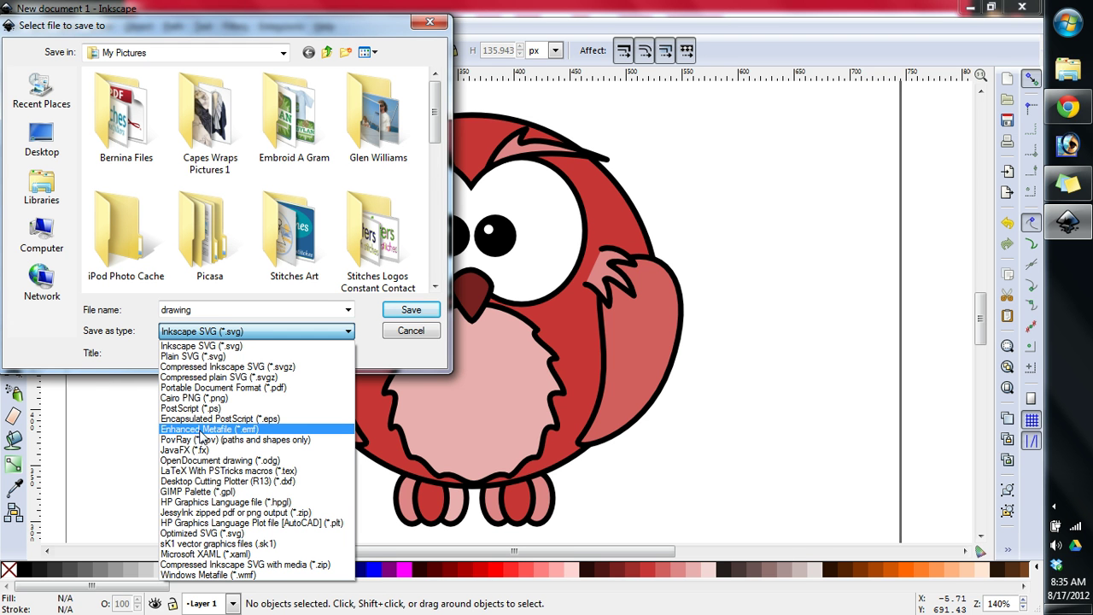
{"action": "left_click", "coordinate": [200, 429]}
{"action": "double_click", "coordinate": [218, 309]}
{"action": "type", "text": "owl emf"}
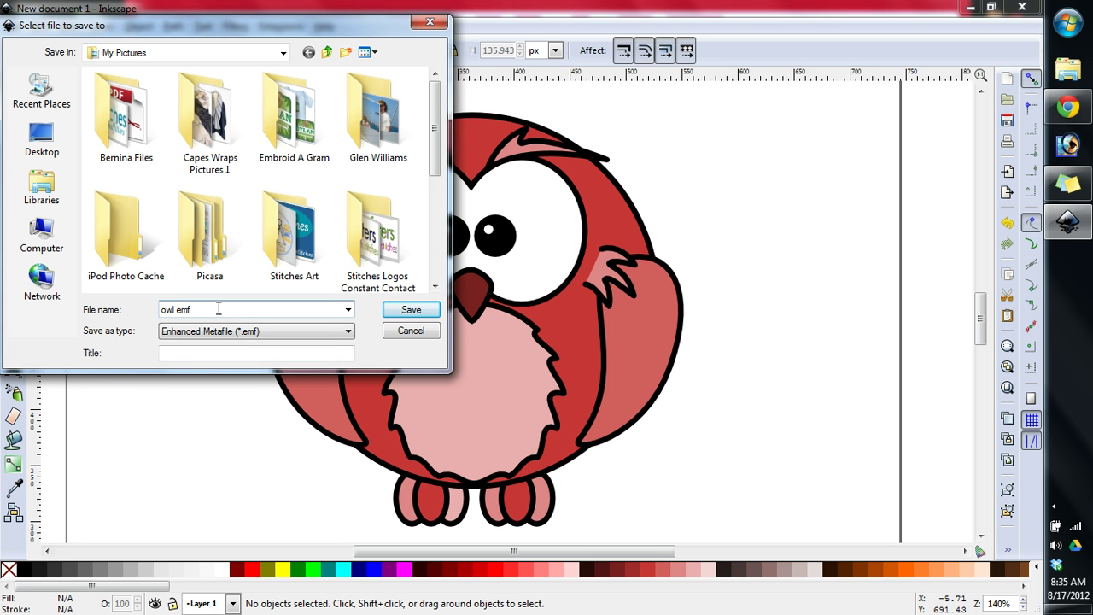
{"action": "key", "text": "Return"}
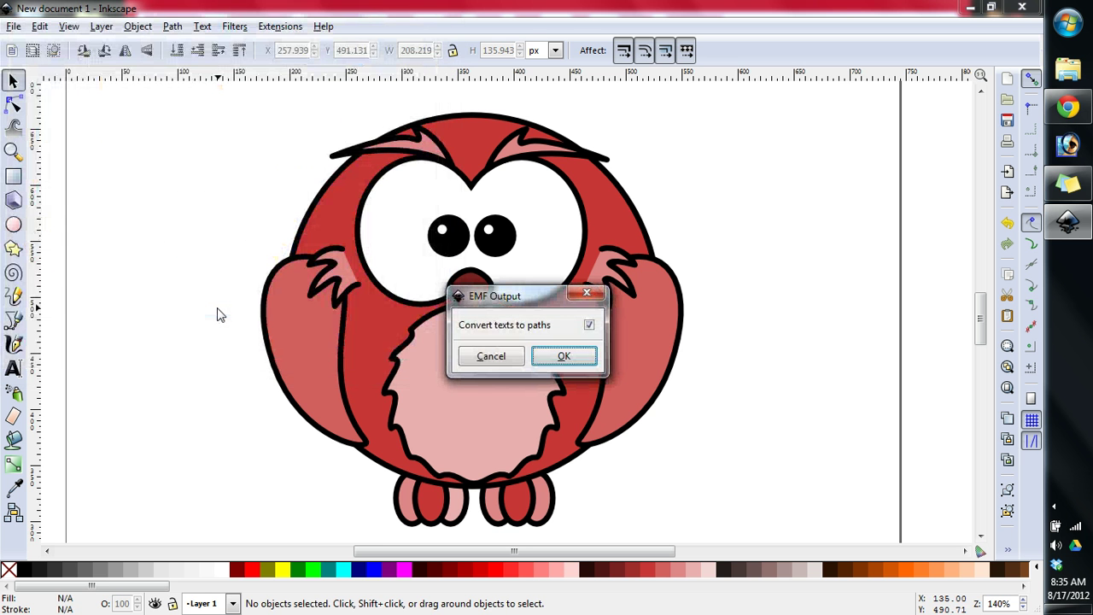
Accept the EMF Output options to write owl emf.emf
{"action": "key", "text": "Return"}
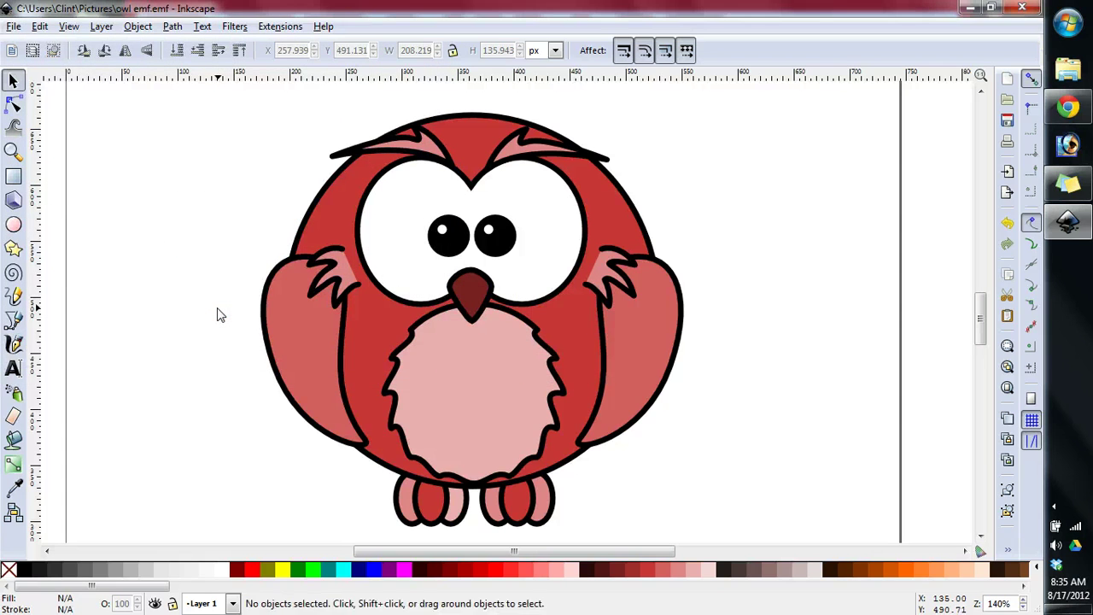